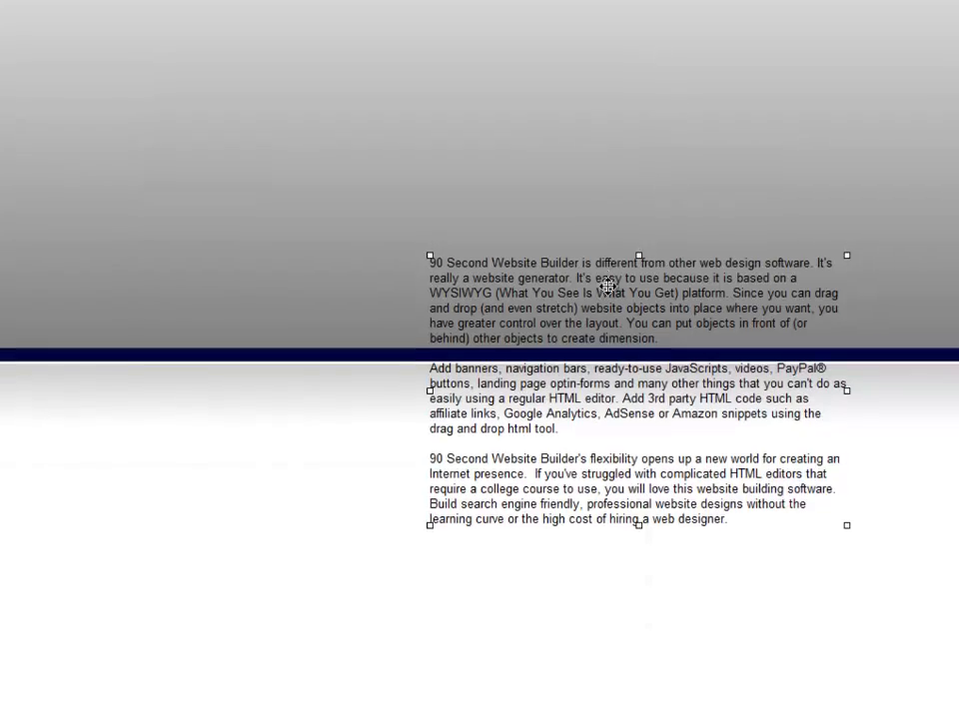
# Move the three-paragraph text block down below the dark blue divider into the page's white content area.
pyautogui.moveTo(612, 224); pyautogui.dragTo(642, 447)
pyautogui.scroll(-4, 804, 345)
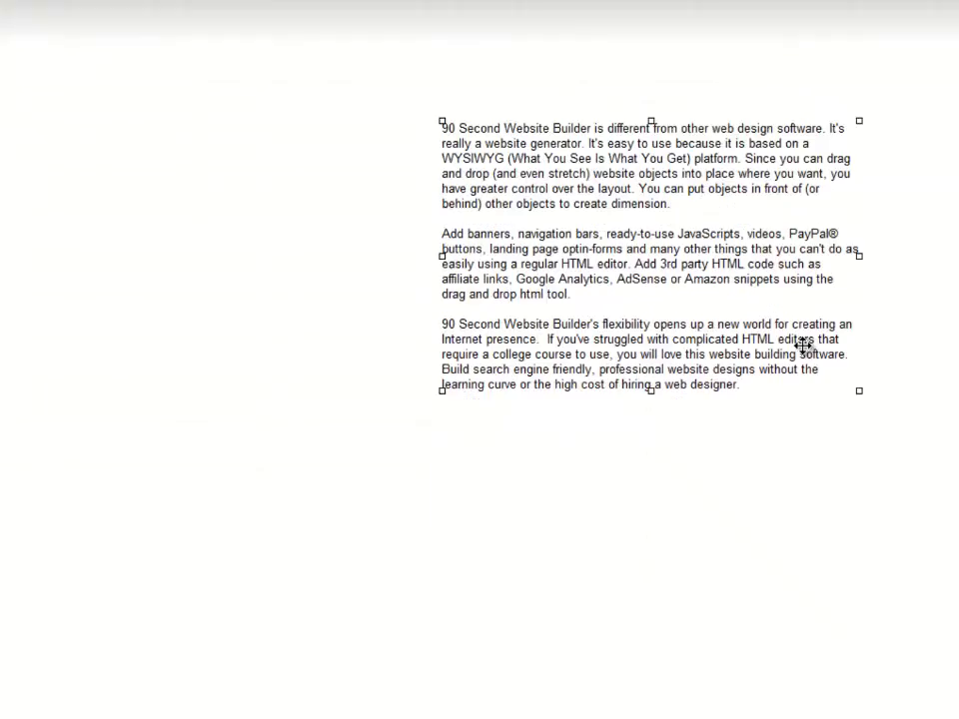
pyautogui.moveTo(652, 229); pyautogui.dragTo(651, 282)
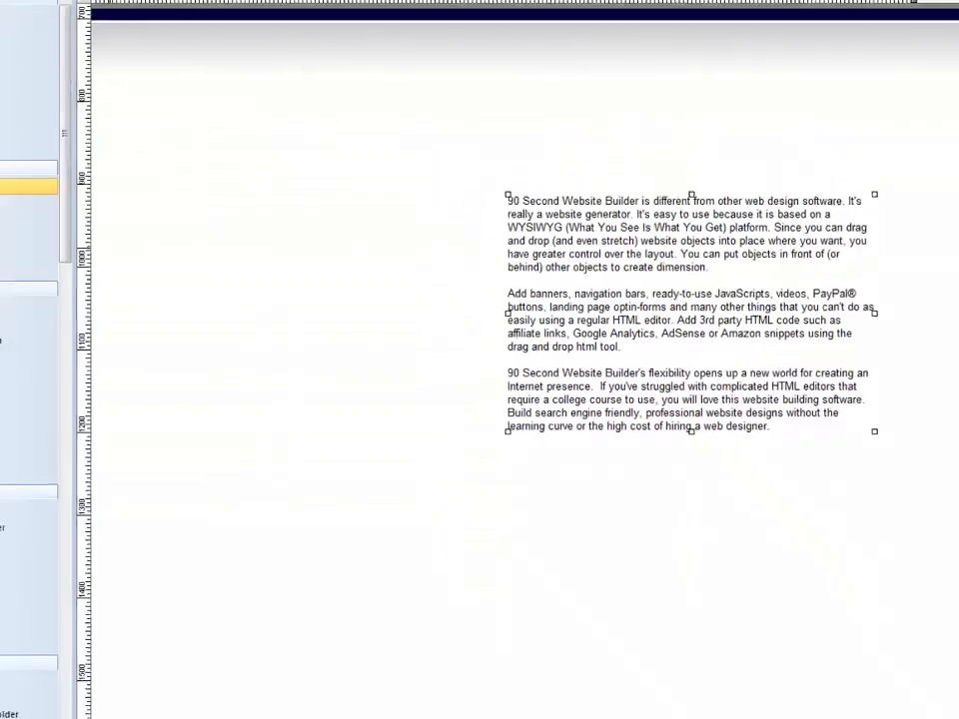
# Insert the image MagicTricksIsAGreatHobbyForKids beside the text block, in the empty space before it.
pyautogui.click(30, 206)
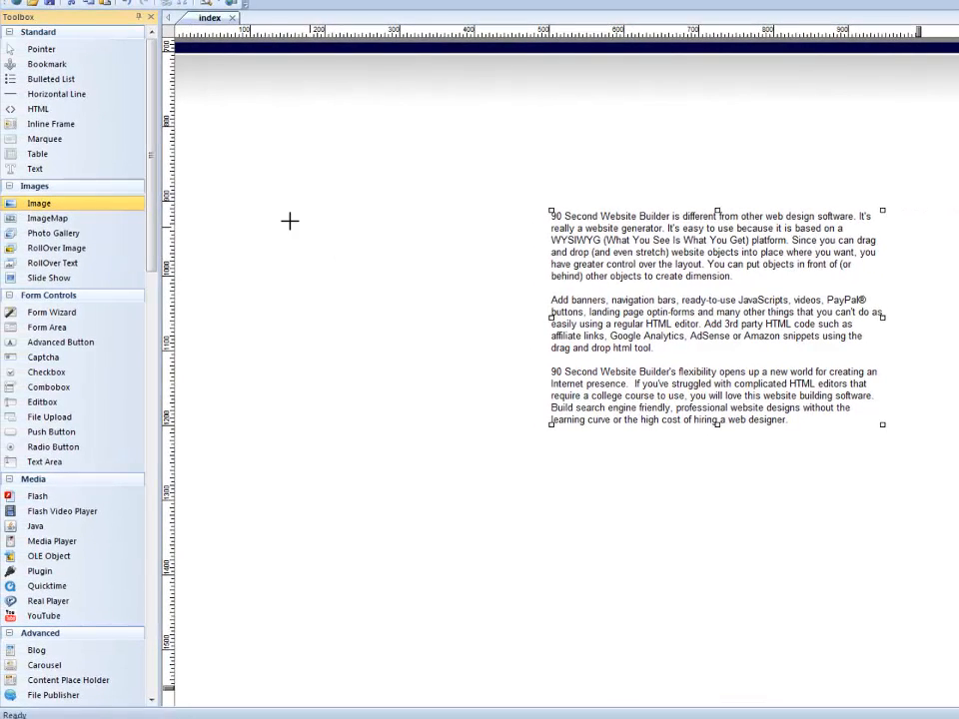
pyautogui.moveTo(259, 219)
pyautogui.mouseDown()
pyautogui.moveTo(293, 273)
pyautogui.moveTo(464, 395)
pyautogui.mouseUp()
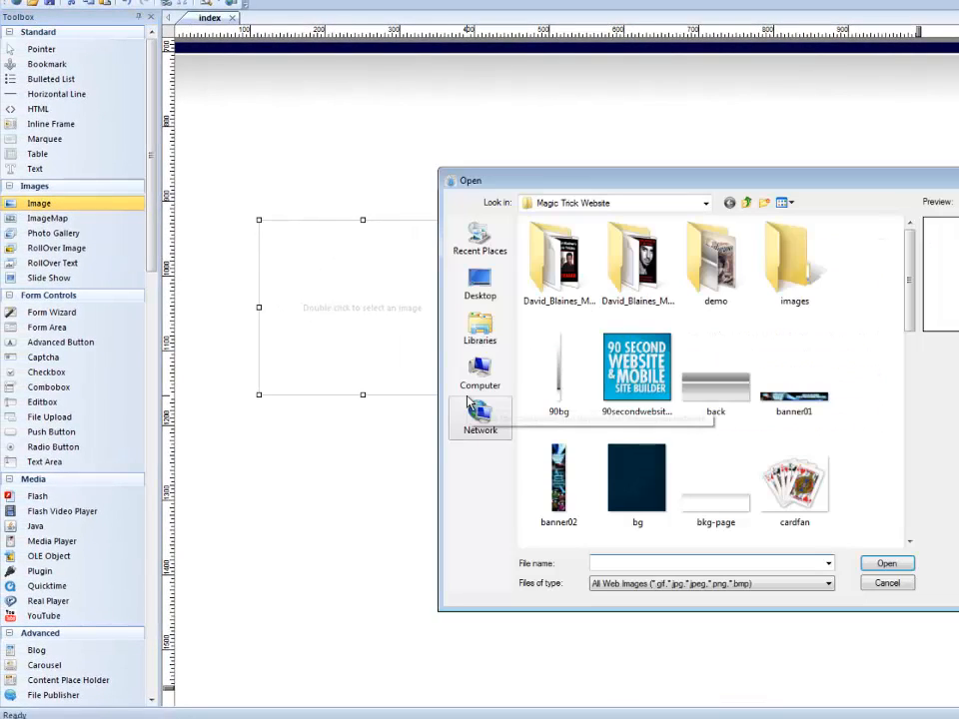
pyautogui.moveTo(913, 288); pyautogui.dragTo(924, 441)
pyautogui.click(734, 349)
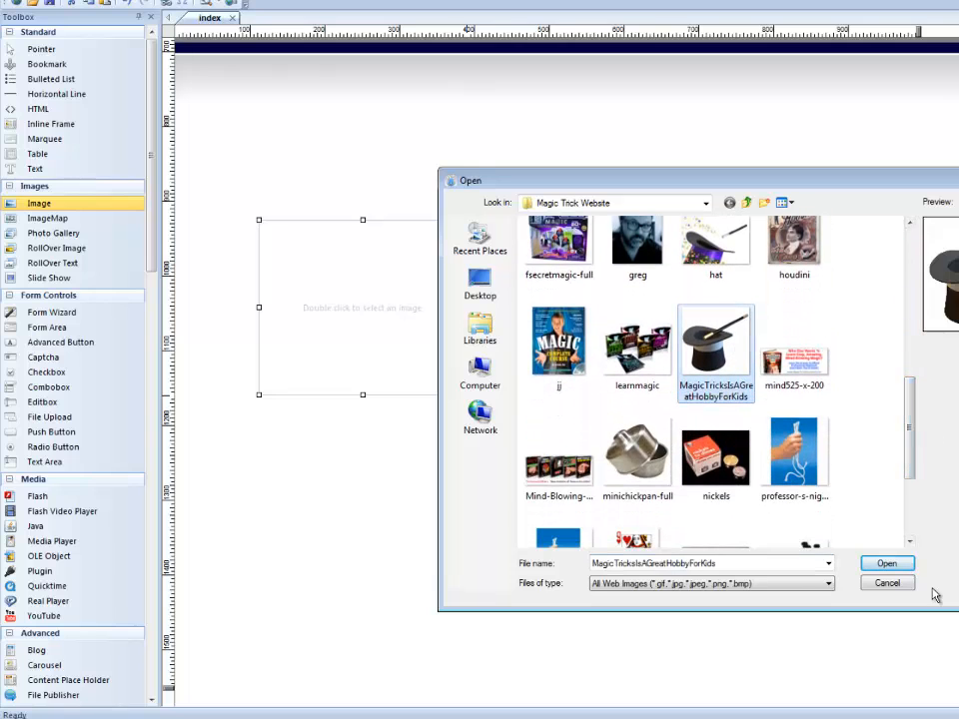
pyautogui.click(883, 564)
pyautogui.moveTo(392, 311)
pyautogui.mouseDown()
pyautogui.moveTo(398, 292)
pyautogui.moveTo(395, 317)
pyautogui.mouseUp()
# Widen the text block beside the hat image and shift it so that it overlaps the image's edge.
pyautogui.moveTo(717, 346); pyautogui.dragTo(700, 329)
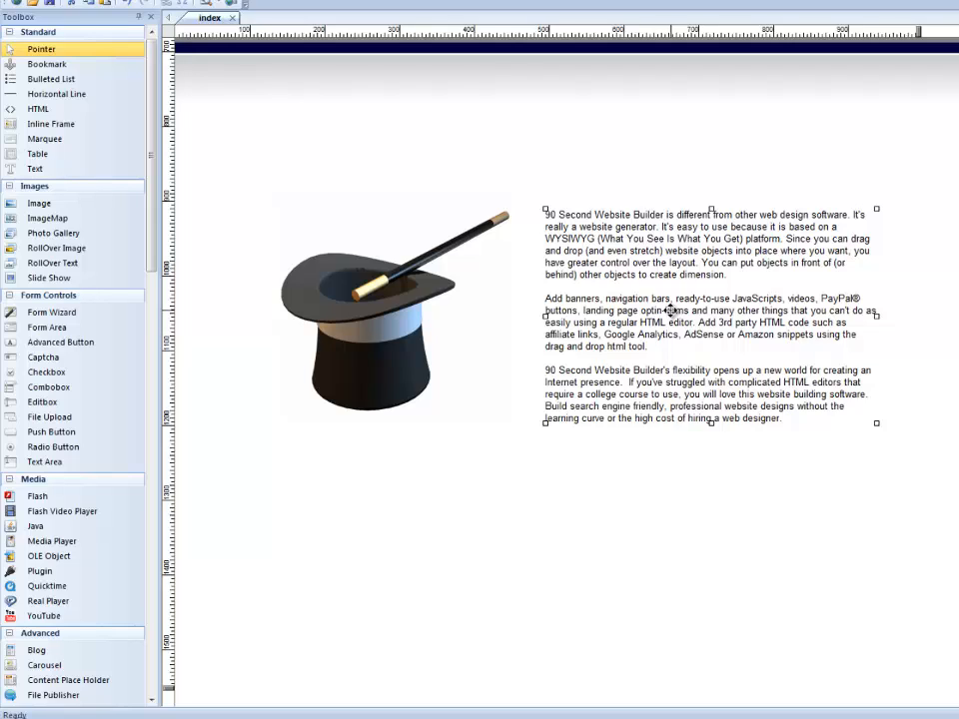
pyautogui.moveTo(673, 312); pyautogui.dragTo(670, 314)
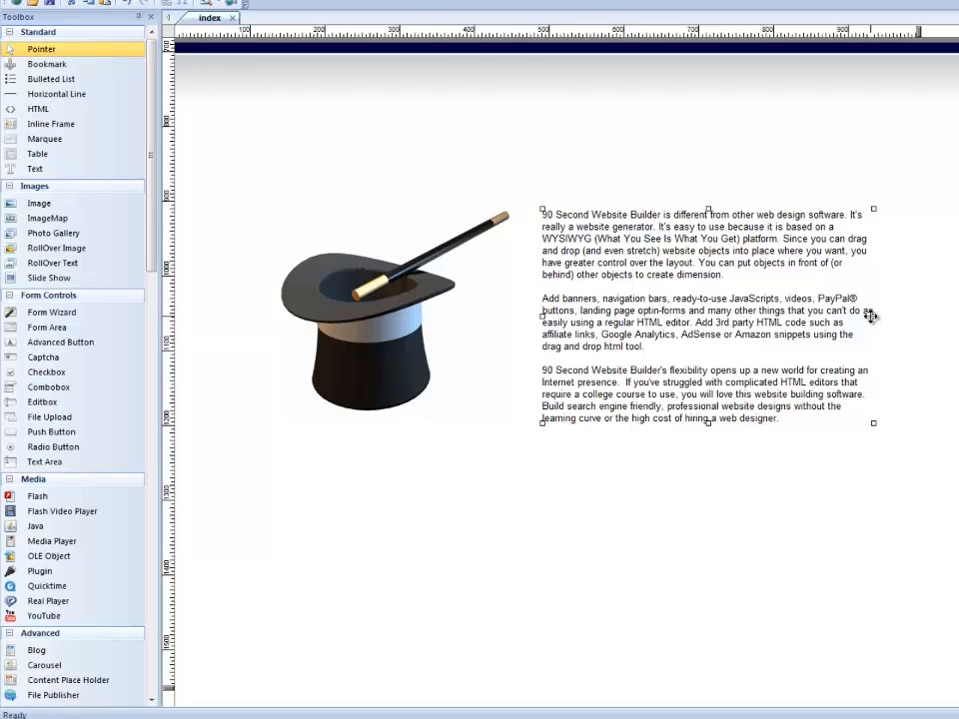
pyautogui.moveTo(871, 316); pyautogui.dragTo(958, 319)
pyautogui.moveTo(700, 263); pyautogui.dragTo(625, 312)
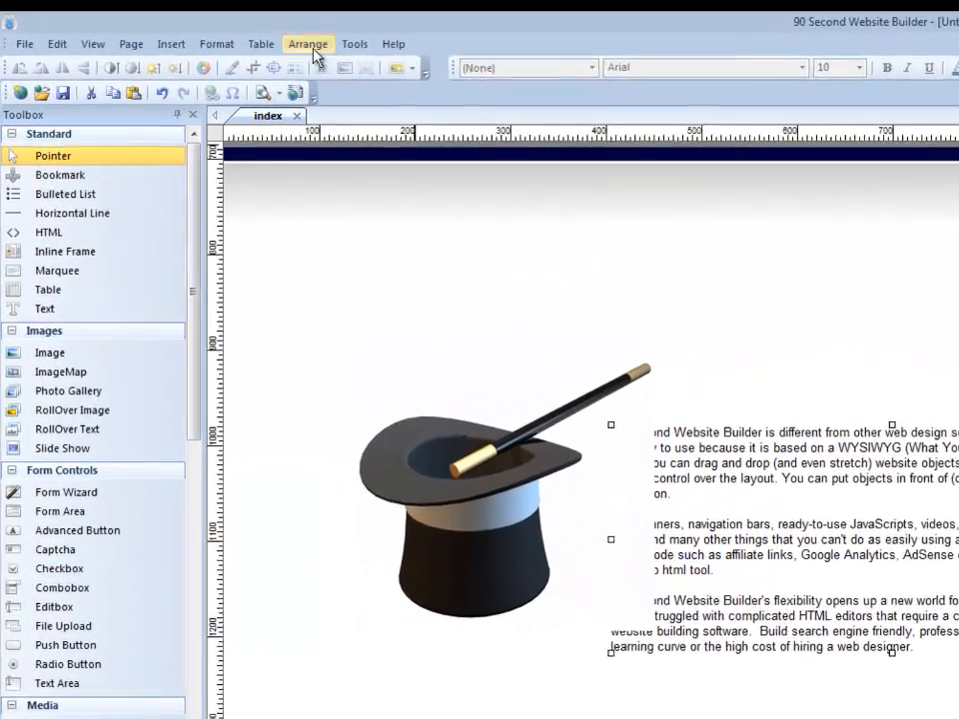
# Bring the text block in front of the overlapping hat image.
pyautogui.click(308, 43)
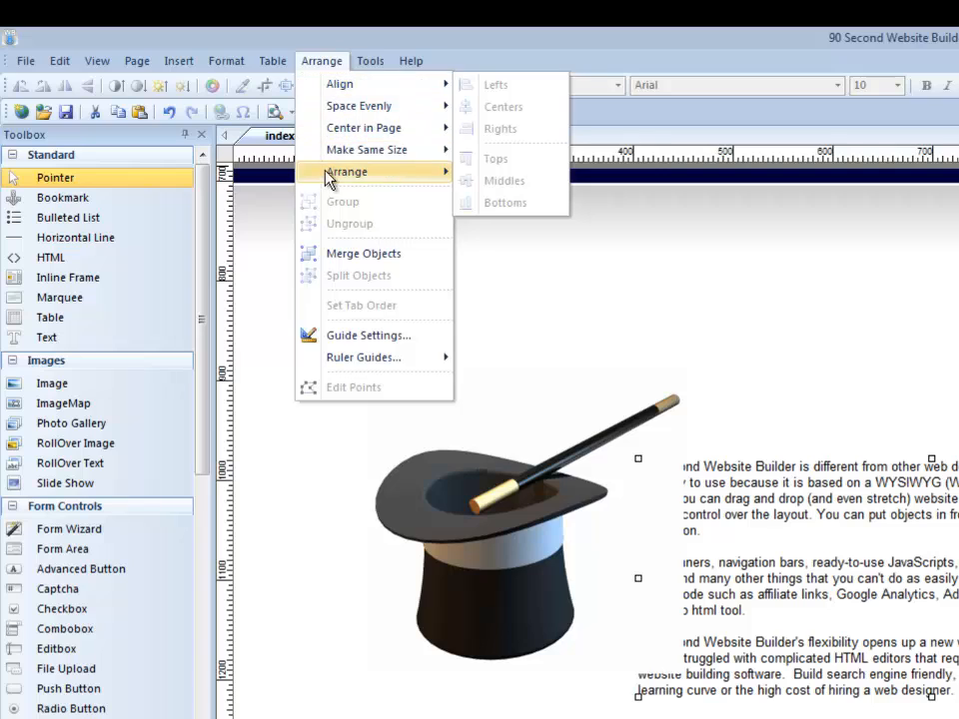
pyautogui.moveTo(329, 178)
pyautogui.click(499, 176)
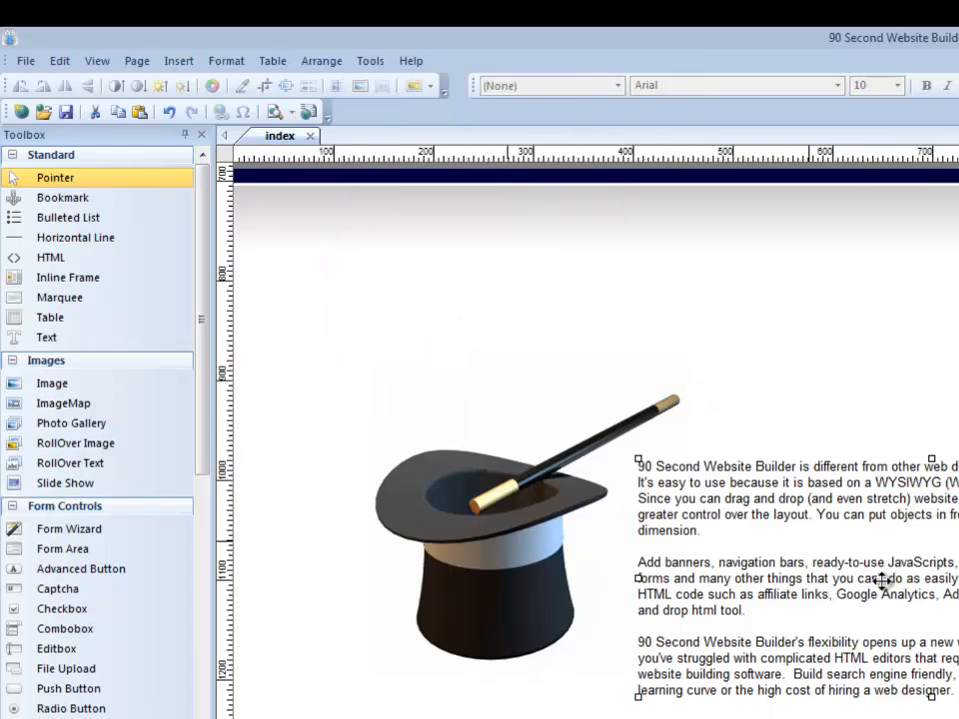
pyautogui.moveTo(882, 582)
pyautogui.mouseDown()
pyautogui.moveTo(852, 583)
pyautogui.moveTo(879, 582)
pyautogui.mouseUp()
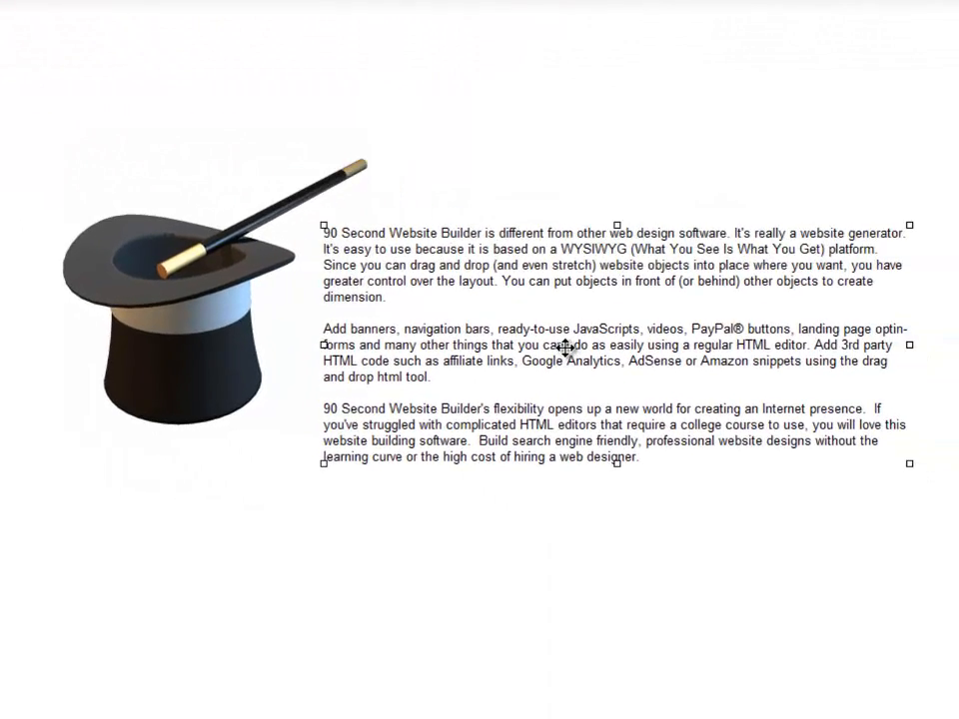
# Move the text block closer to the hat, widen it further, and place a copy of it below the image.
pyautogui.moveTo(565, 346); pyautogui.dragTo(549, 345)
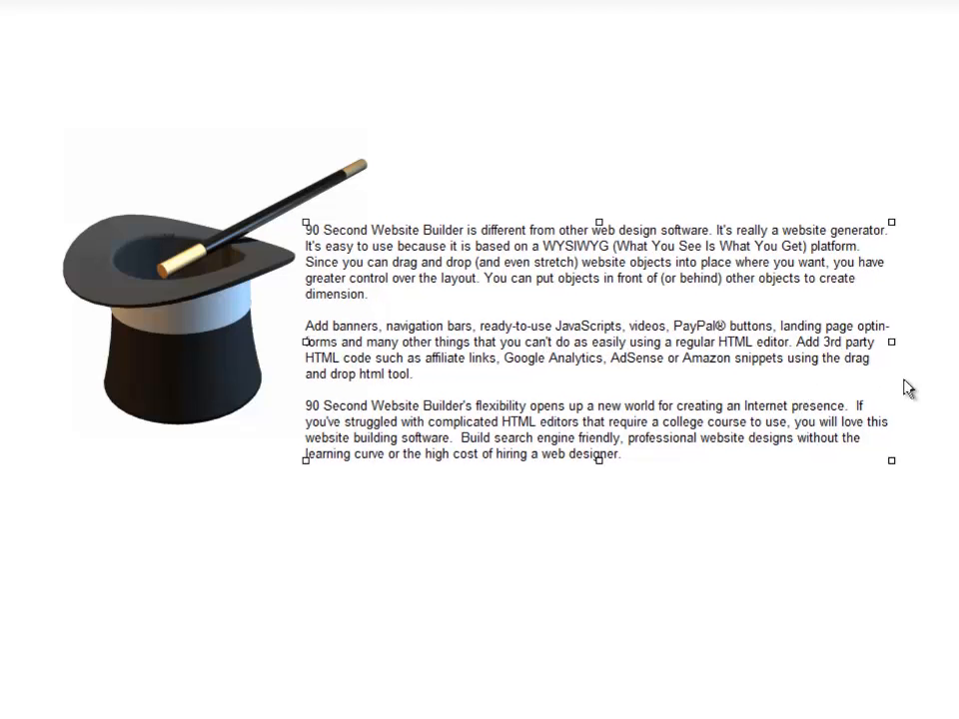
pyautogui.moveTo(891, 344); pyautogui.dragTo(954, 337)
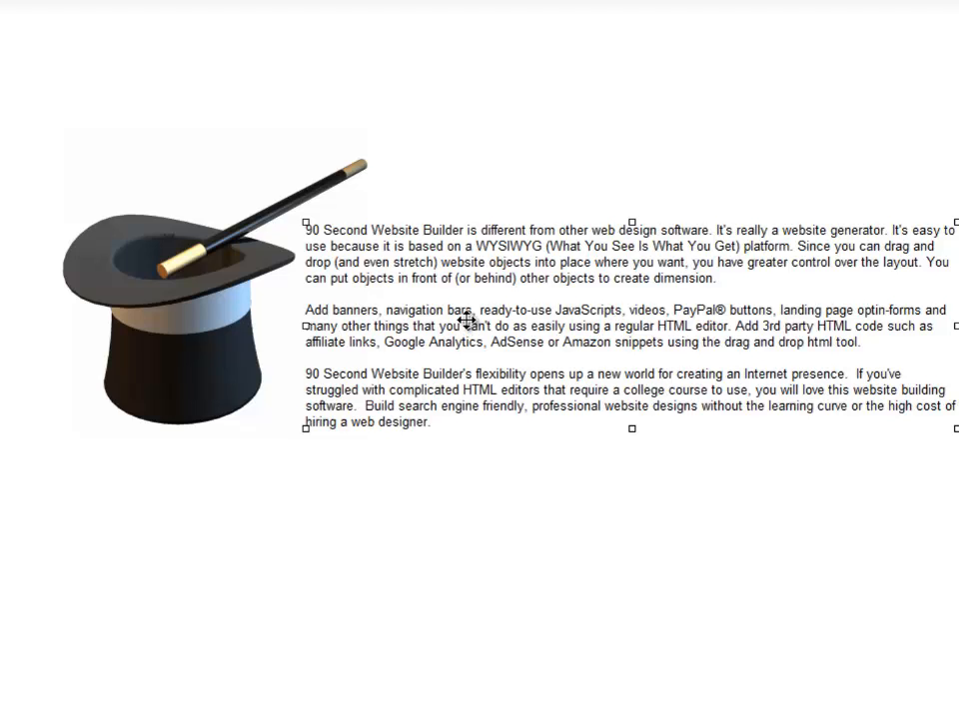
pyautogui.moveTo(466, 320); pyautogui.dragTo(148, 548)
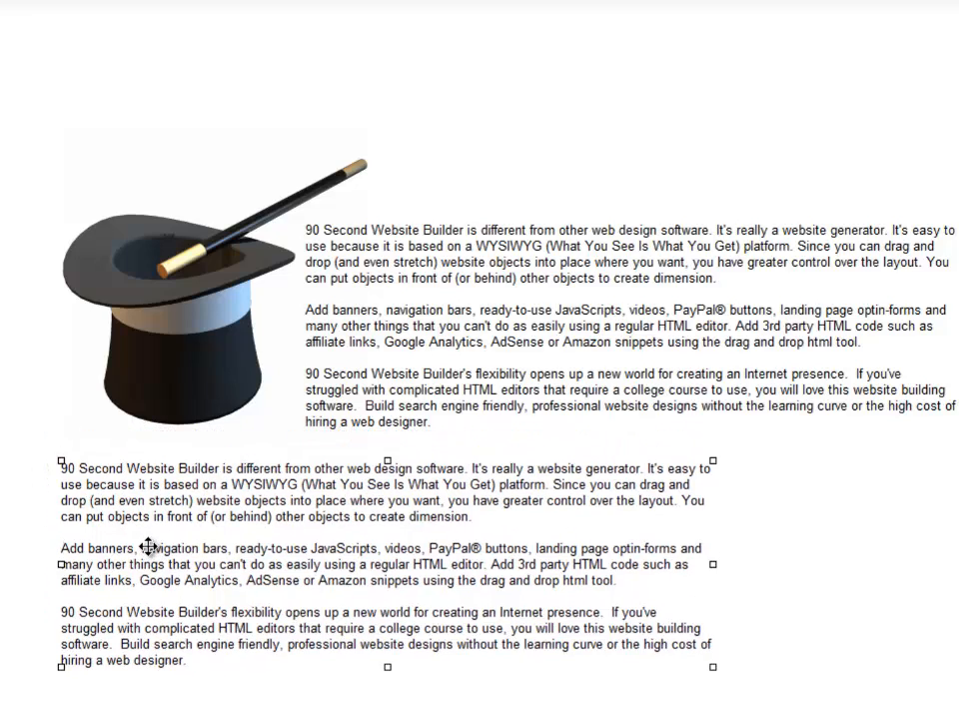
# Delete the third paragraph and the blank line before it from the upper text block.
pyautogui.click(389, 337)
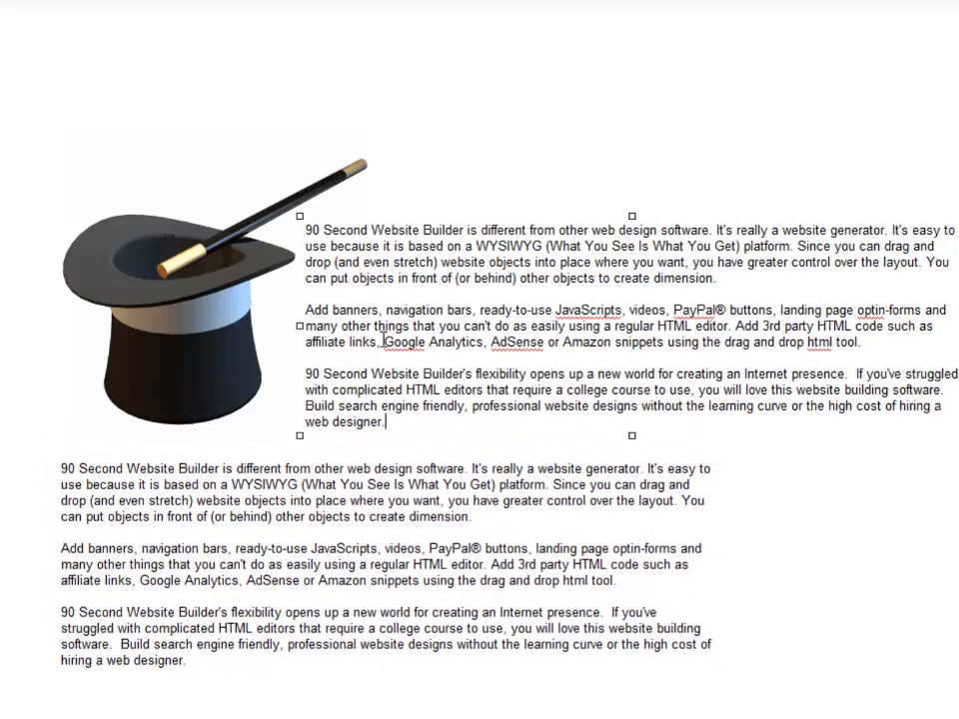
pyautogui.click(305, 376)
pyautogui.doubleClick(441, 399)
pyautogui.moveTo(388, 421); pyautogui.dragTo(305, 375)
pyautogui.press('Delete')
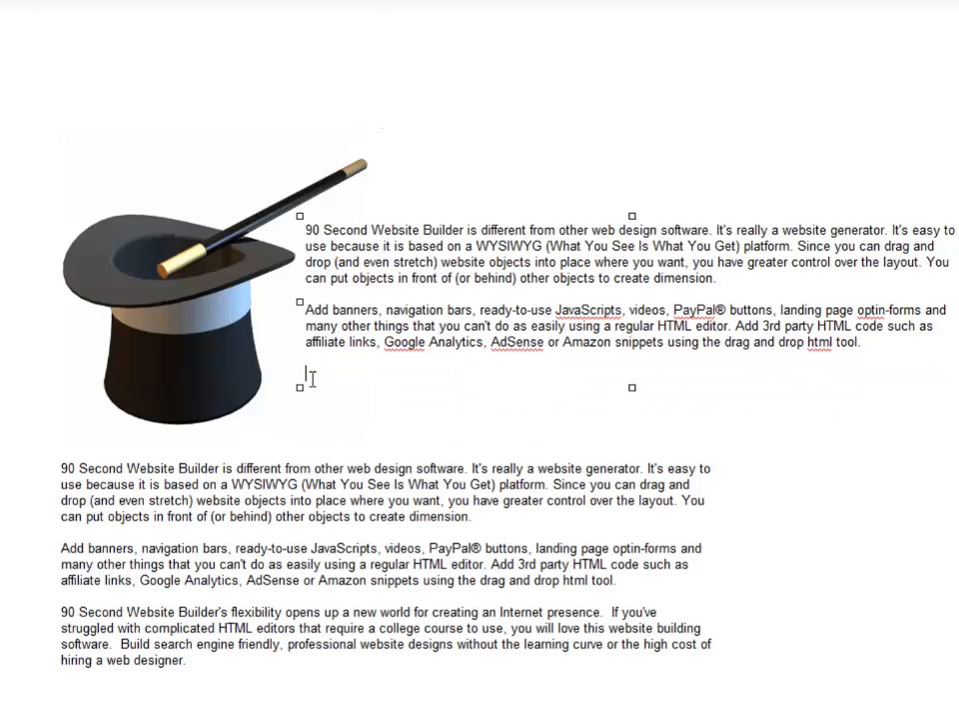
pyautogui.press('BackSpace')
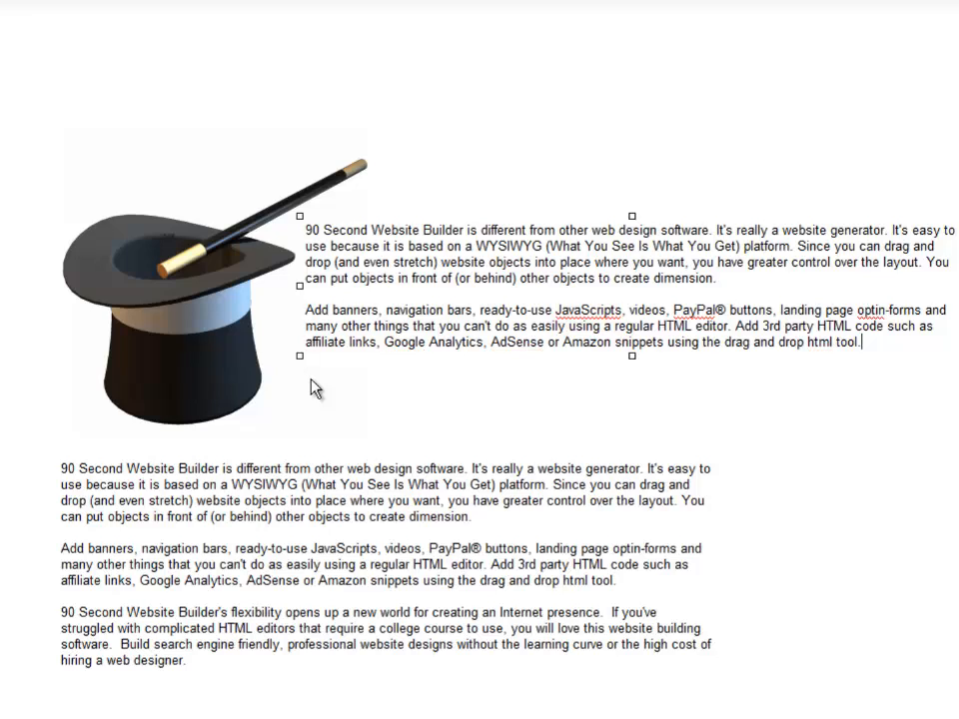
# Delete the first two paragraphs and the leftover blank lines from the copied text block below the hat.
pyautogui.click(261, 579)
pyautogui.moveTo(628, 589); pyautogui.dragTo(34, 469)
pyautogui.press('Delete')
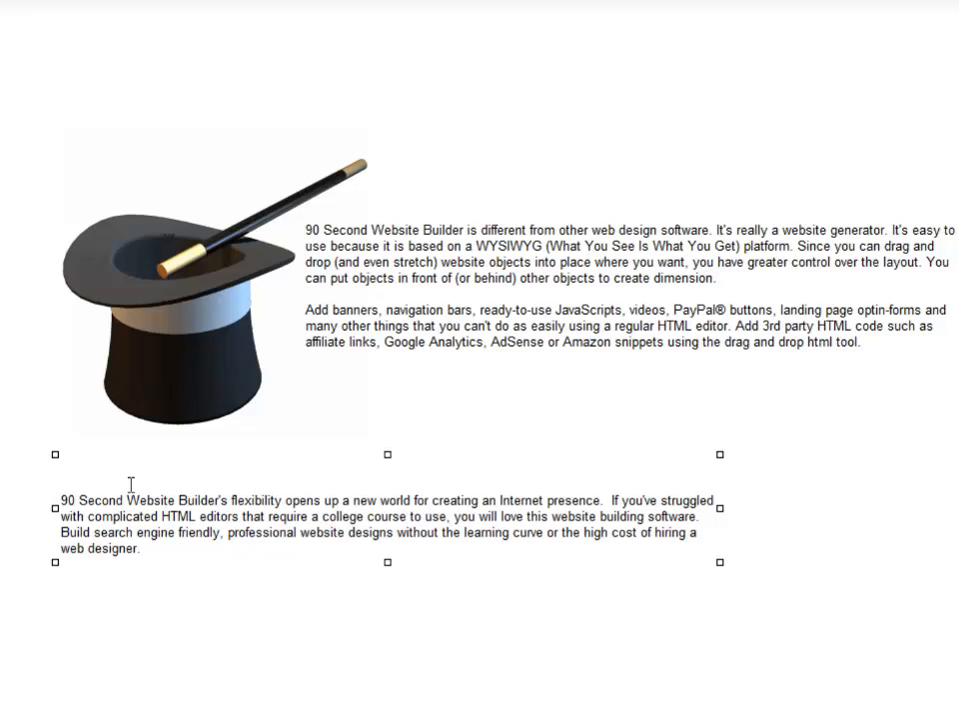
pyautogui.press('BackSpace')
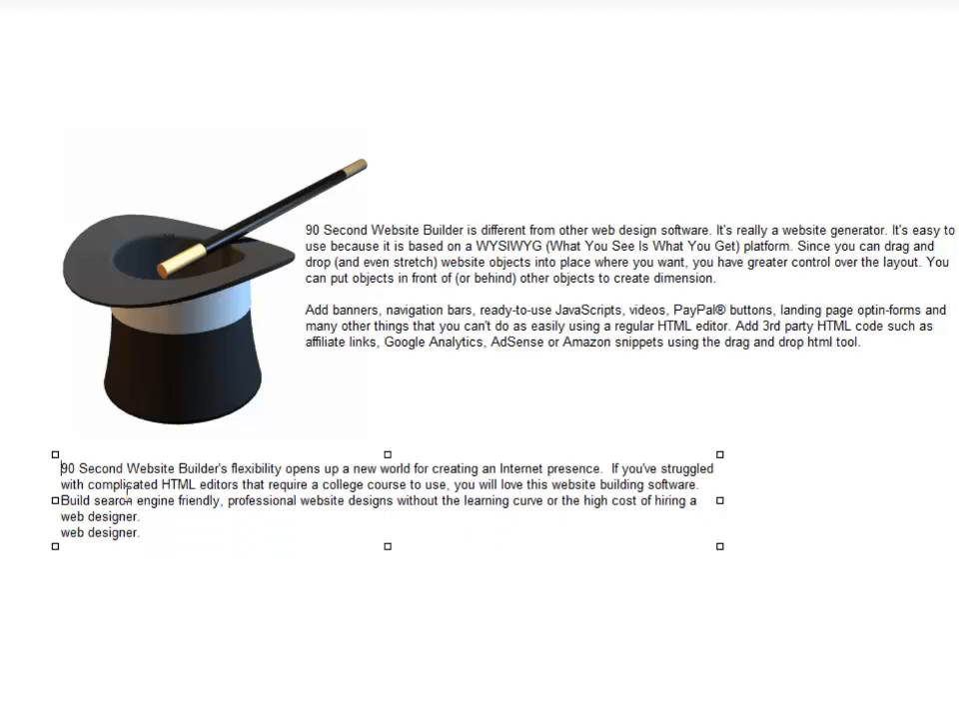
pyautogui.click(498, 654)
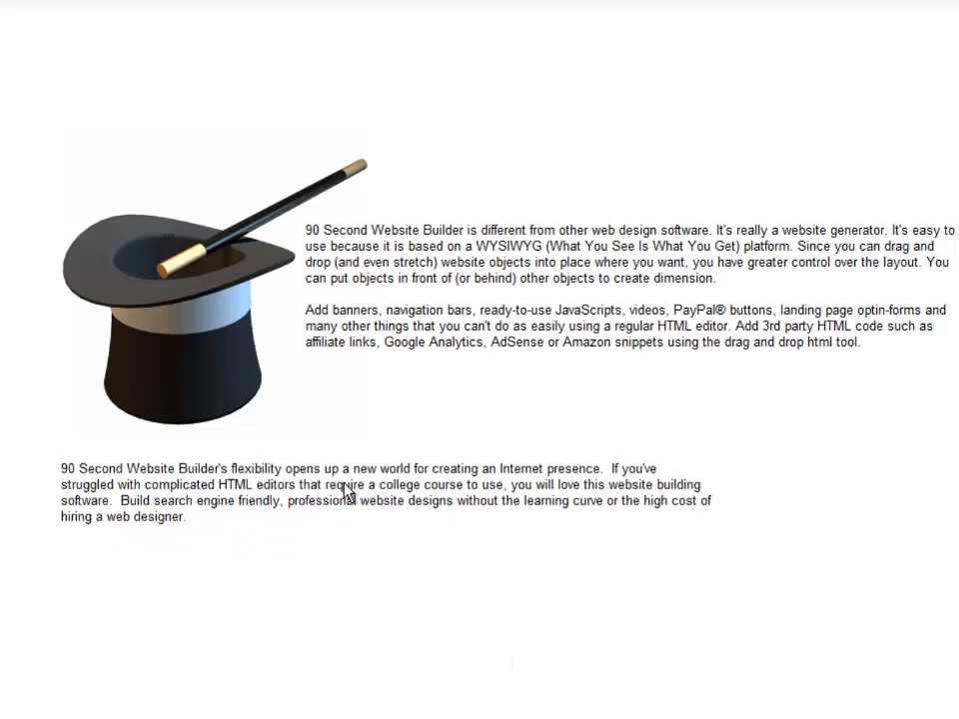
# Move the lower text block up close beneath the hat, and narrow the upper block beside the hat.
pyautogui.moveTo(344, 484); pyautogui.dragTo(407, 449)
pyautogui.click(442, 229)
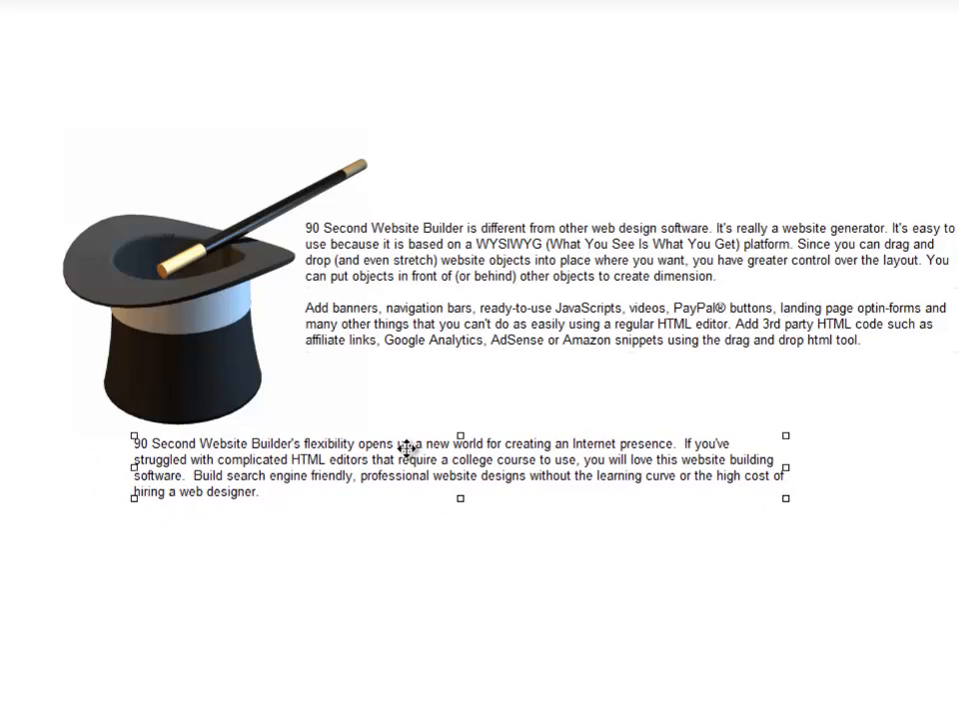
pyautogui.moveTo(327, 238); pyautogui.dragTo(333, 239)
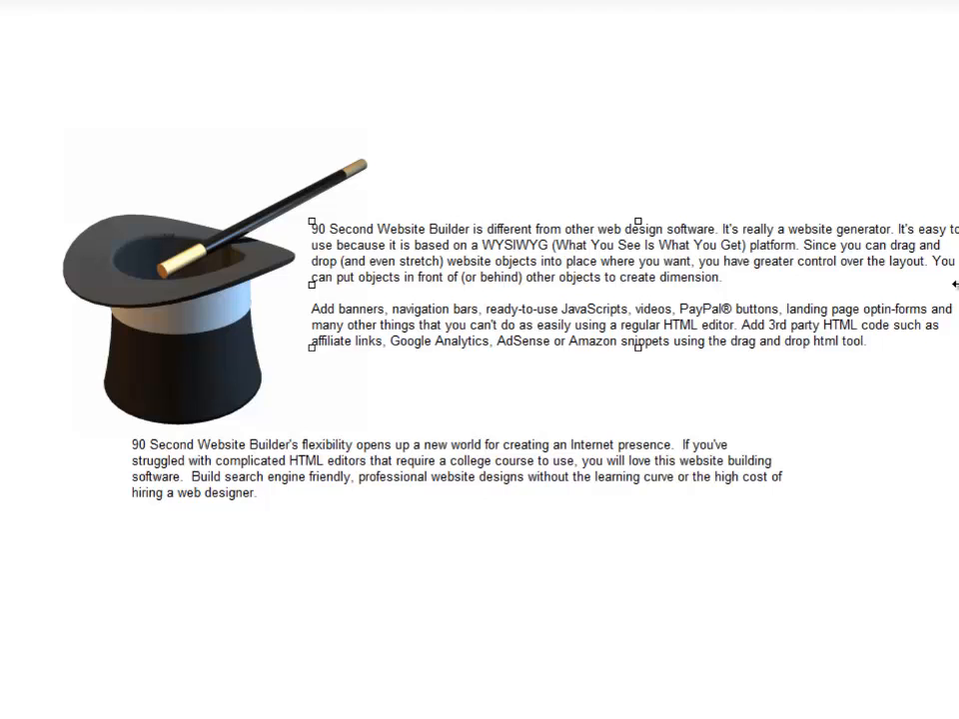
pyautogui.moveTo(956, 284); pyautogui.dragTo(744, 305)
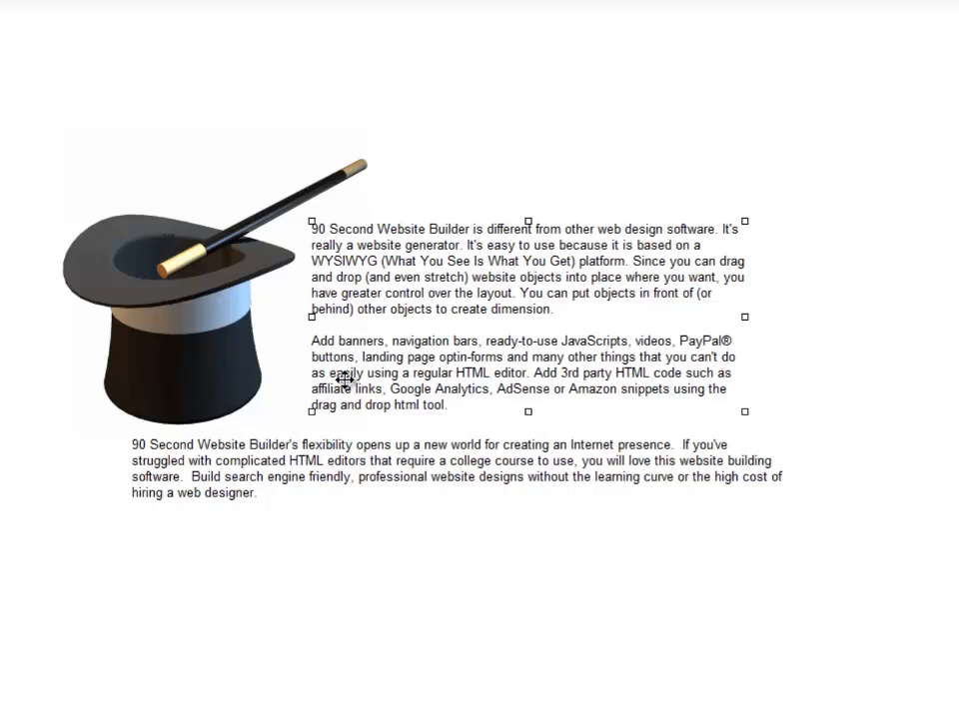
pyautogui.moveTo(363, 337); pyautogui.dragTo(360, 337)
# Narrow the lower text block so that its outer edge roughly lines up with the upper block.
pyautogui.moveTo(305, 456); pyautogui.dragTo(304, 451)
pyautogui.click(324, 521)
pyautogui.click(775, 468)
pyautogui.moveTo(782, 464); pyautogui.dragTo(730, 462)
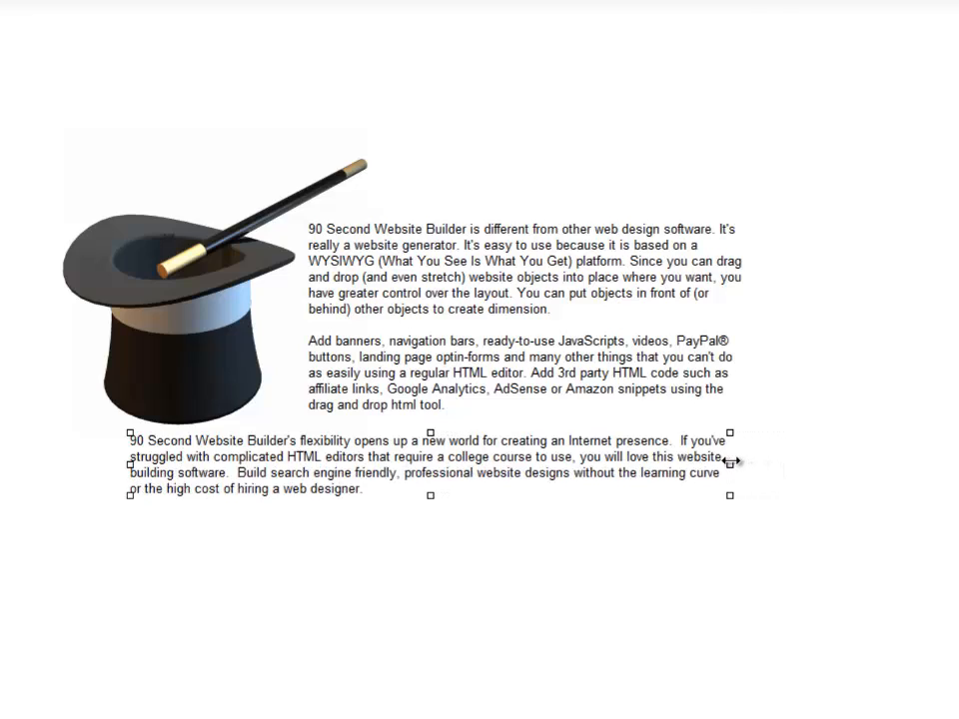
pyautogui.click(496, 558)
# Move the two-paragraph text block from beside the hat up onto the gradient area near the start of the page.
pyautogui.moveTo(498, 330); pyautogui.dragTo(566, 151)
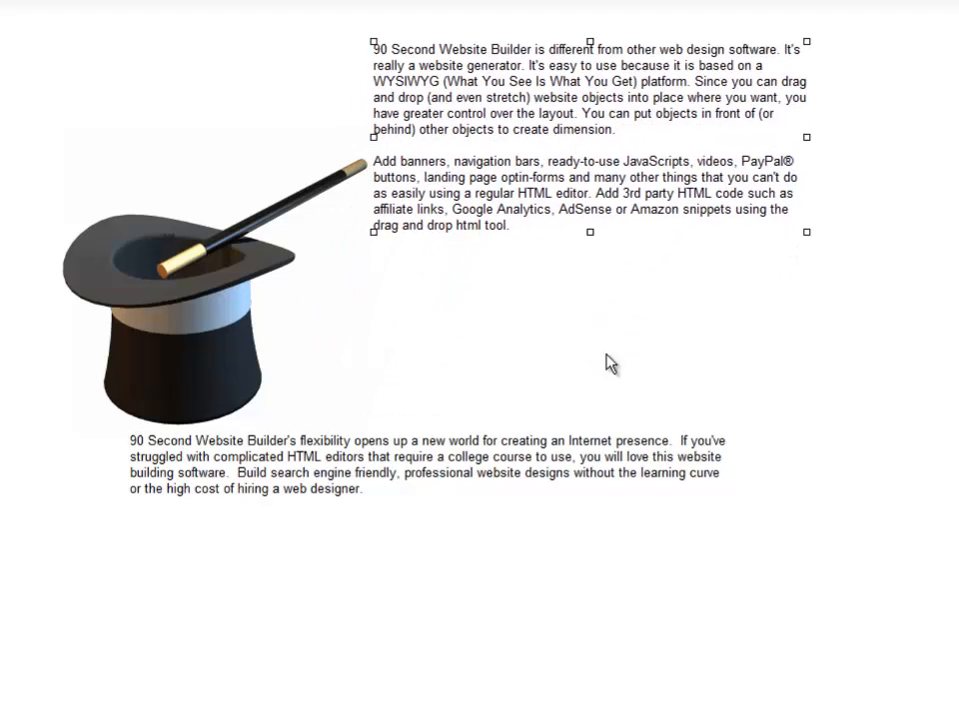
pyautogui.scroll(3, 620, 372)
pyautogui.scroll(3, 634, 449)
pyautogui.moveTo(585, 644); pyautogui.dragTo(512, 171)
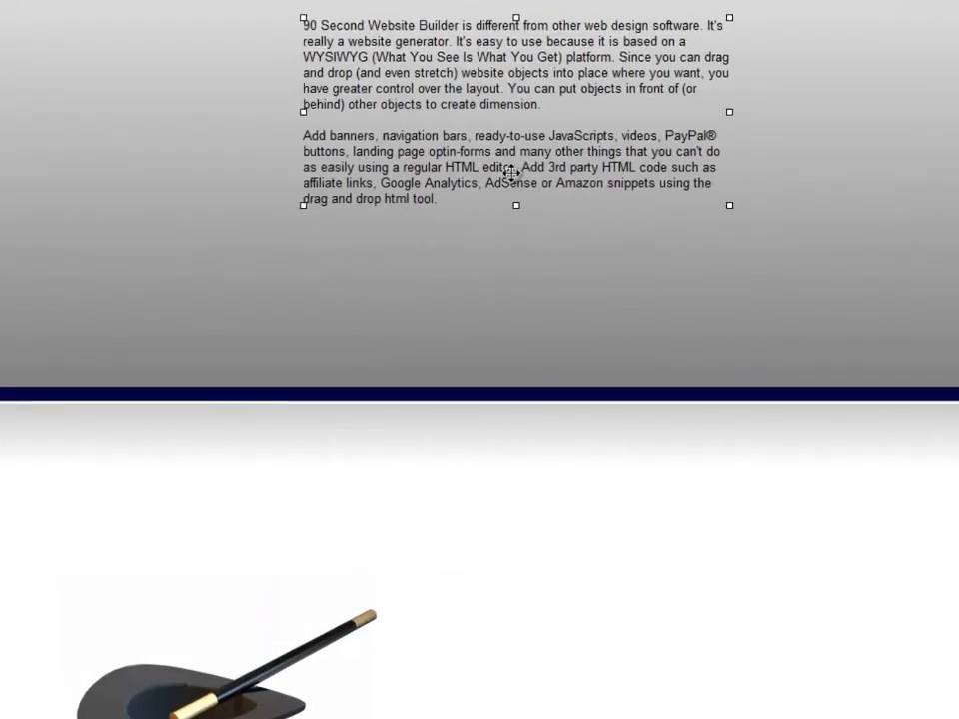
pyautogui.scroll(3, 648, 556)
pyautogui.moveTo(490, 370); pyautogui.dragTo(408, 147)
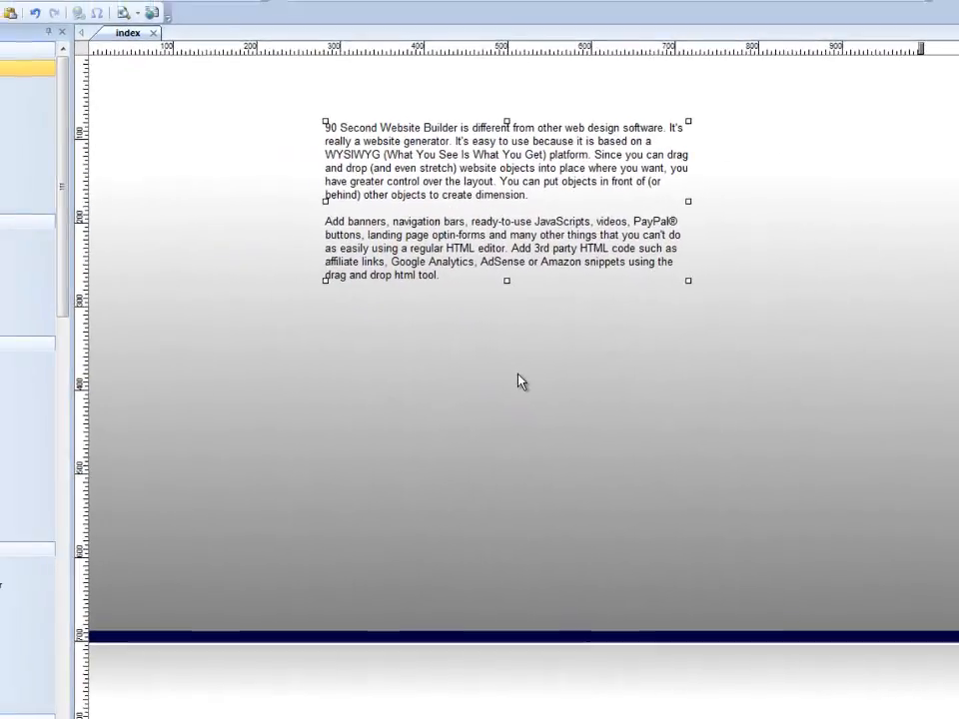
pyautogui.moveTo(445, 199); pyautogui.dragTo(423, 240)
pyautogui.moveTo(476, 288); pyautogui.dragTo(391, 283)
pyautogui.moveTo(526, 258); pyautogui.dragTo(472, 280)
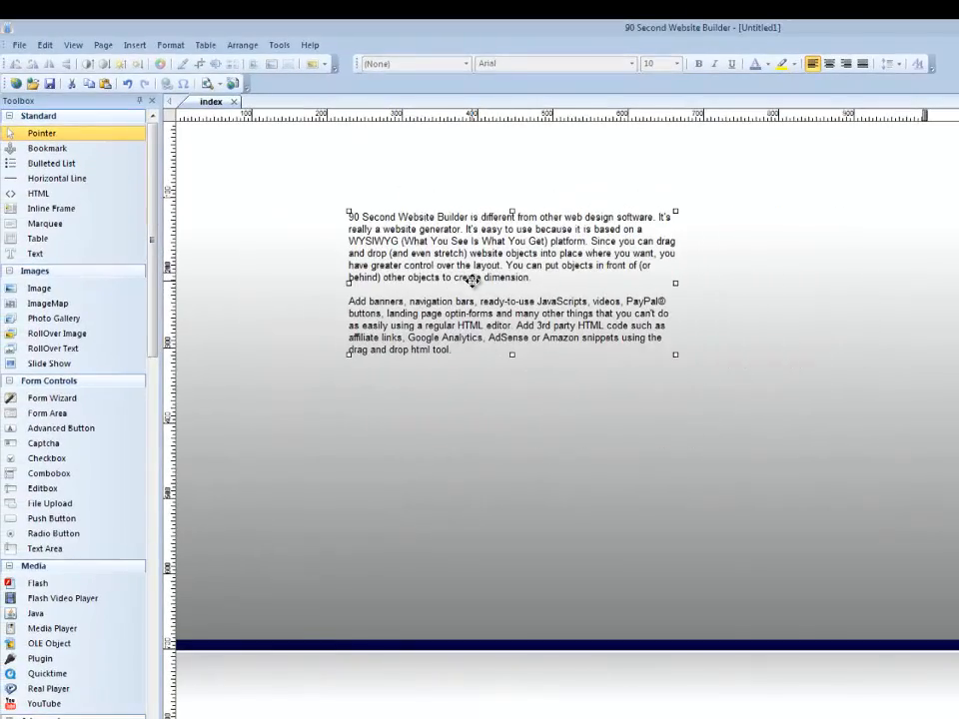
# Make the opening words "90 Second Website Builder" bold and set their font size to 15.
pyautogui.doubleClick(478, 282)
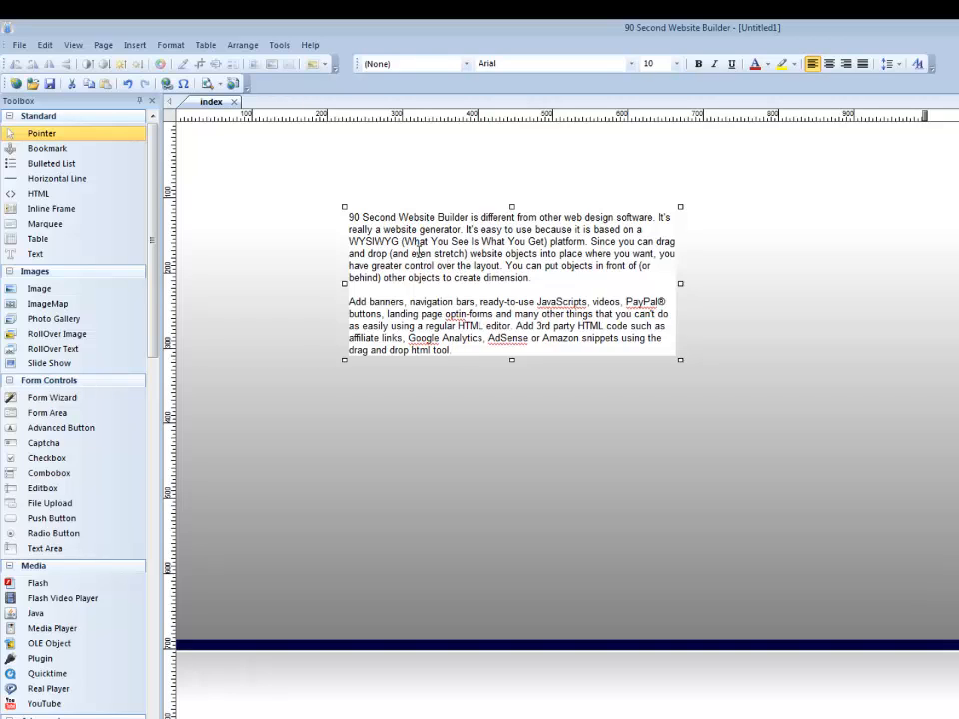
pyautogui.moveTo(349, 217); pyautogui.dragTo(440, 221)
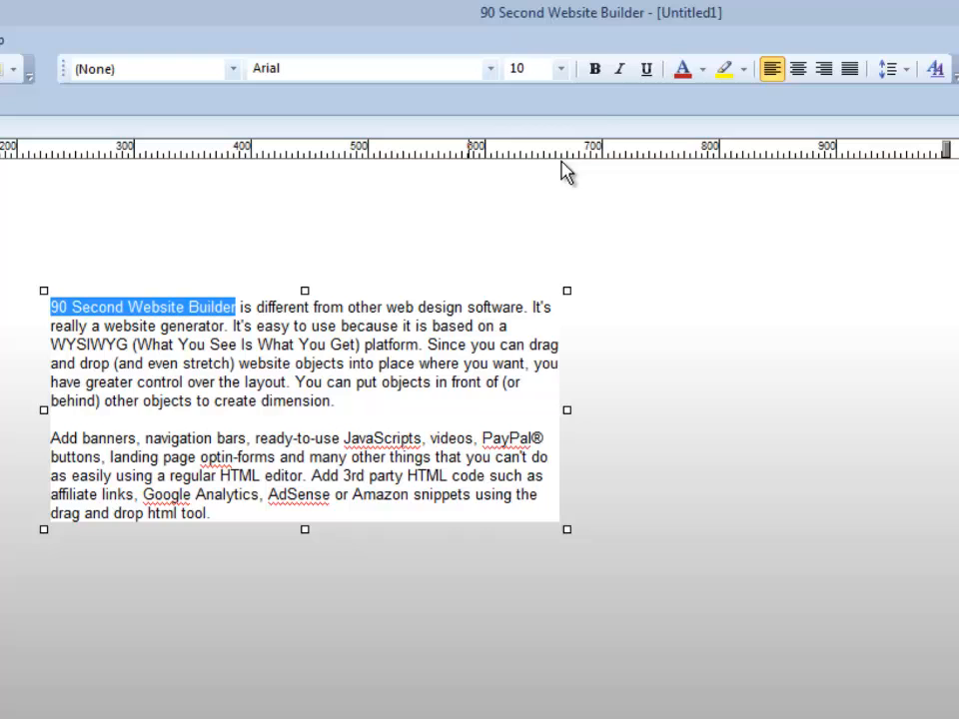
pyautogui.click(595, 70)
pyautogui.click(560, 69)
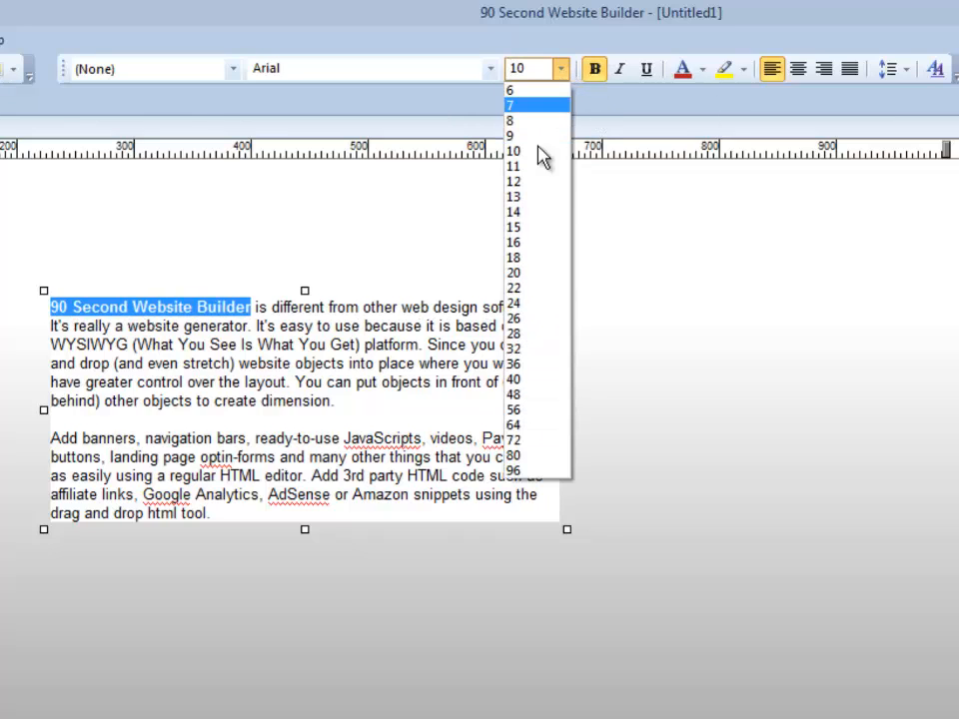
pyautogui.click(522, 227)
pyautogui.click(330, 367)
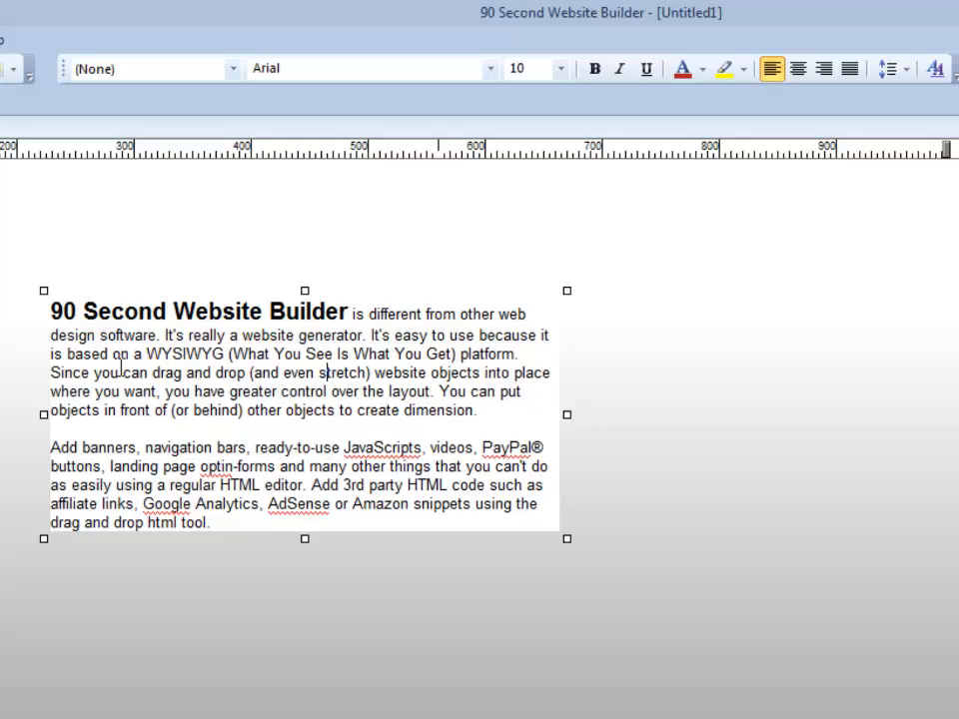
# Colour the first letter of "drag" in the opening paragraph red, using the recently used red.
pyautogui.doubleClick(70, 372)
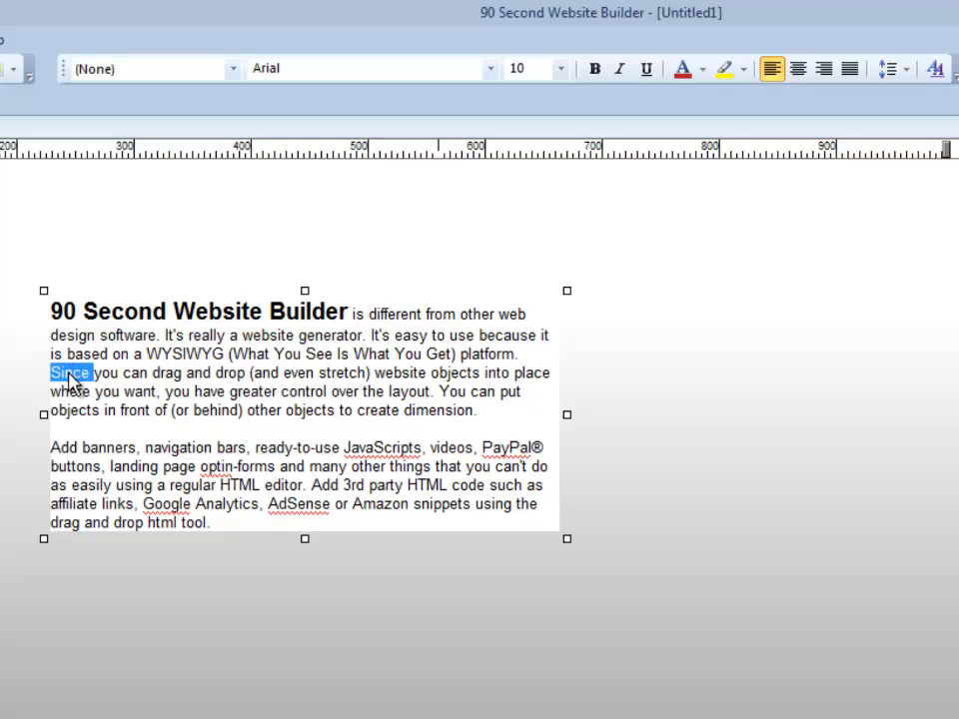
pyautogui.click(148, 372)
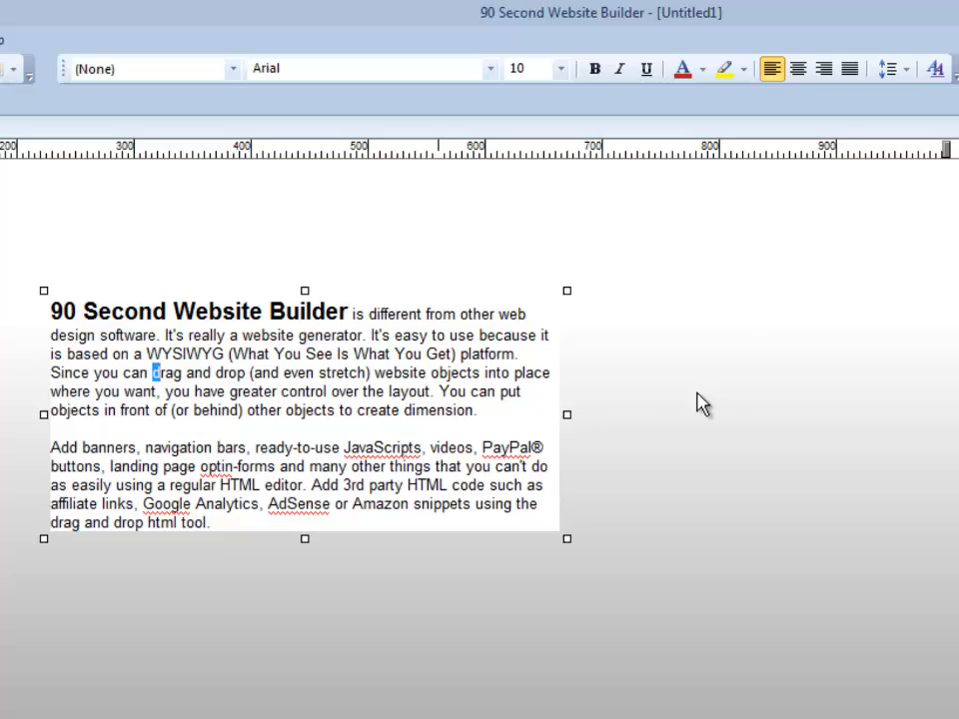
pyautogui.click(703, 70)
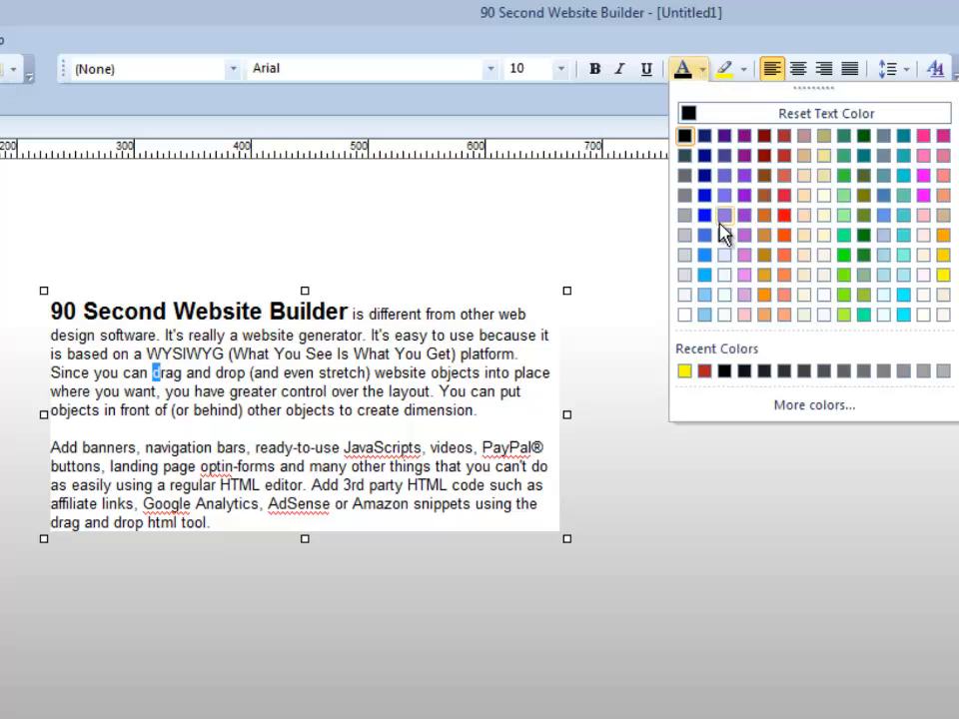
pyautogui.click(704, 372)
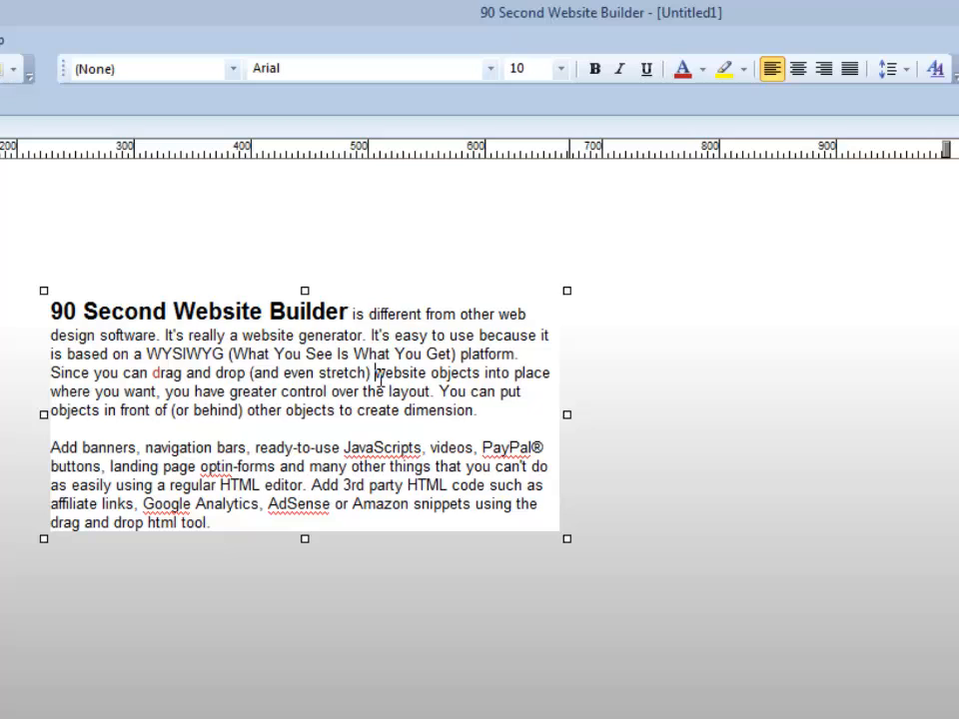
# Highlight the word "website" in the first paragraph with a yellow background.
pyautogui.moveTo(378, 377); pyautogui.dragTo(409, 372)
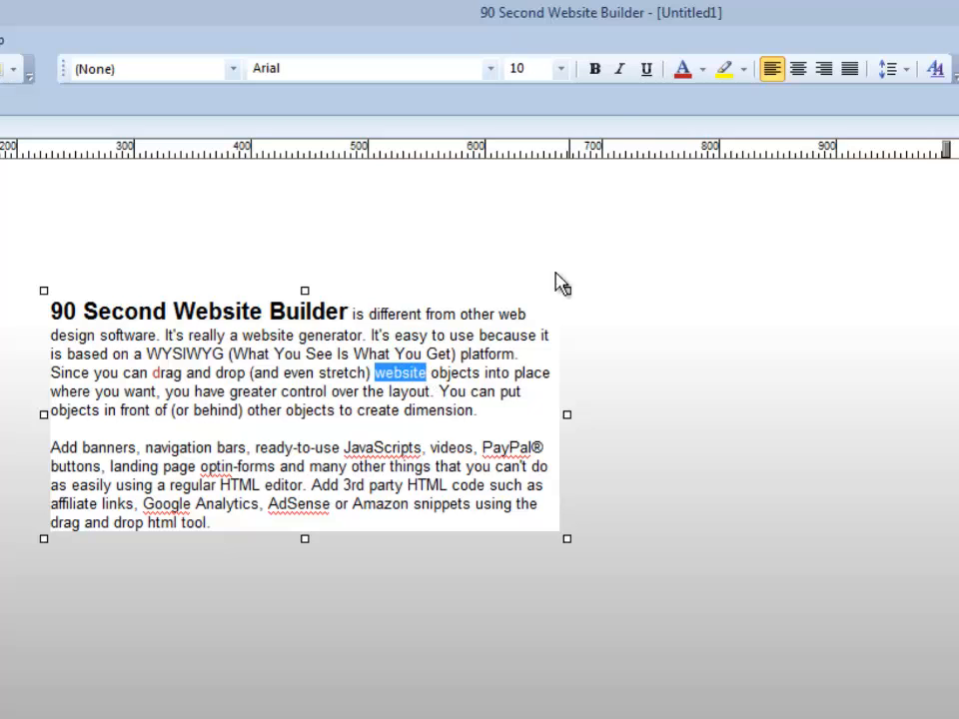
pyautogui.click(744, 70)
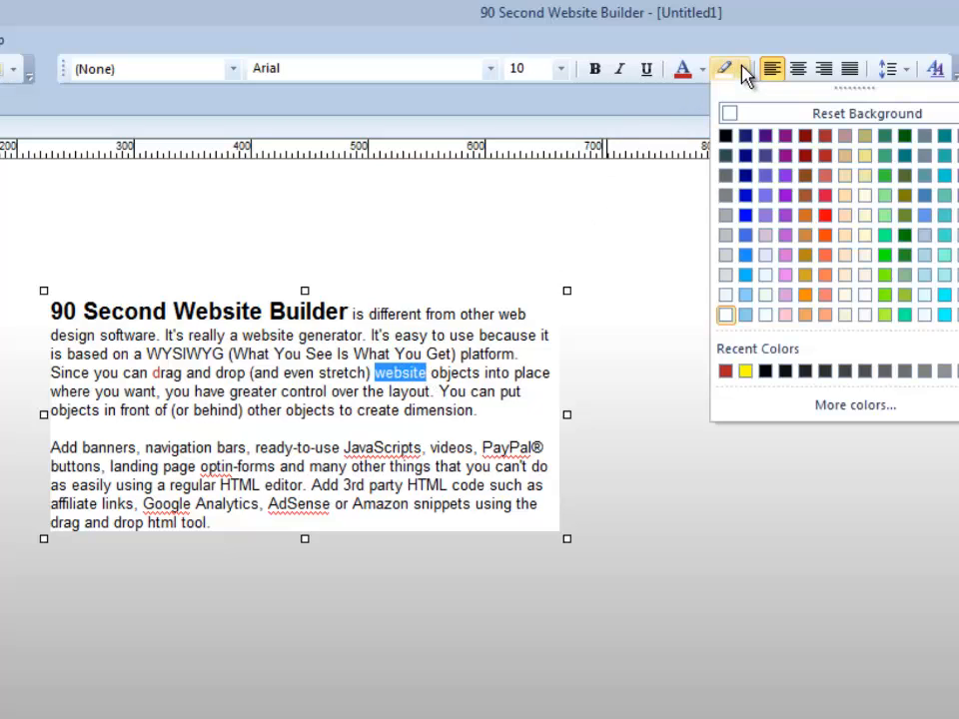
pyautogui.click(745, 371)
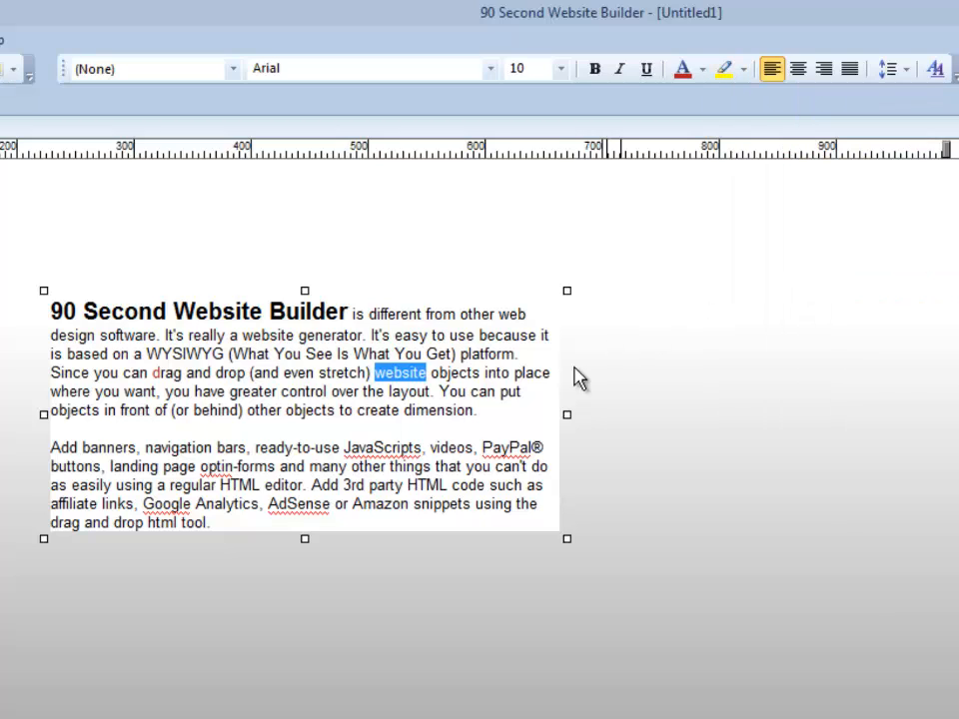
pyautogui.click(504, 410)
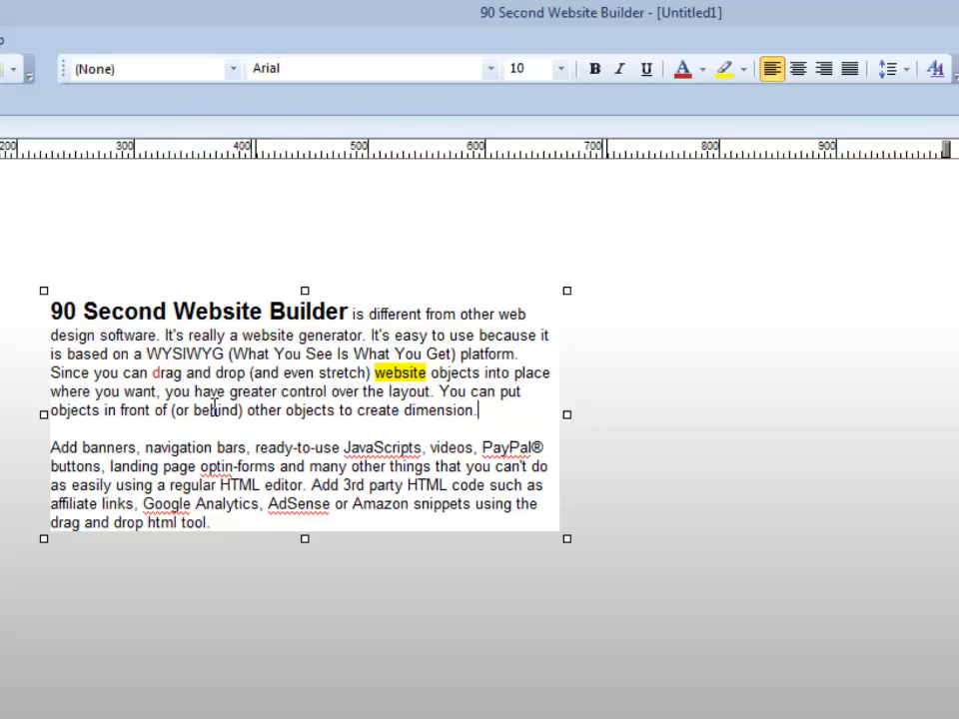
# Examine the web-safe fonts available for the text, and end editing of the text block.
pyautogui.click(490, 69)
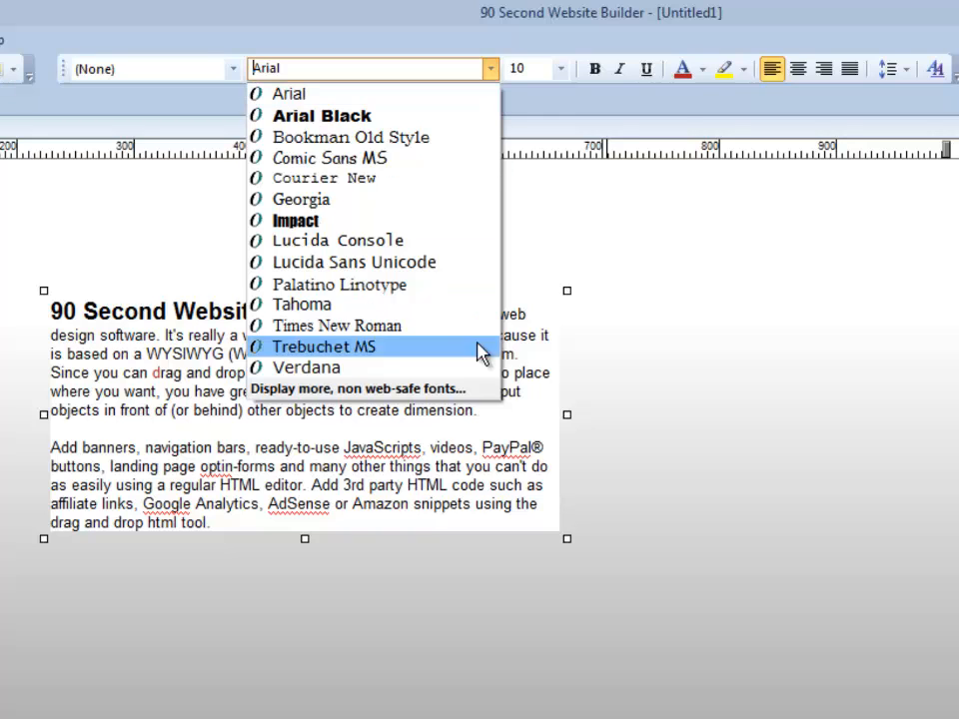
pyautogui.click(671, 350)
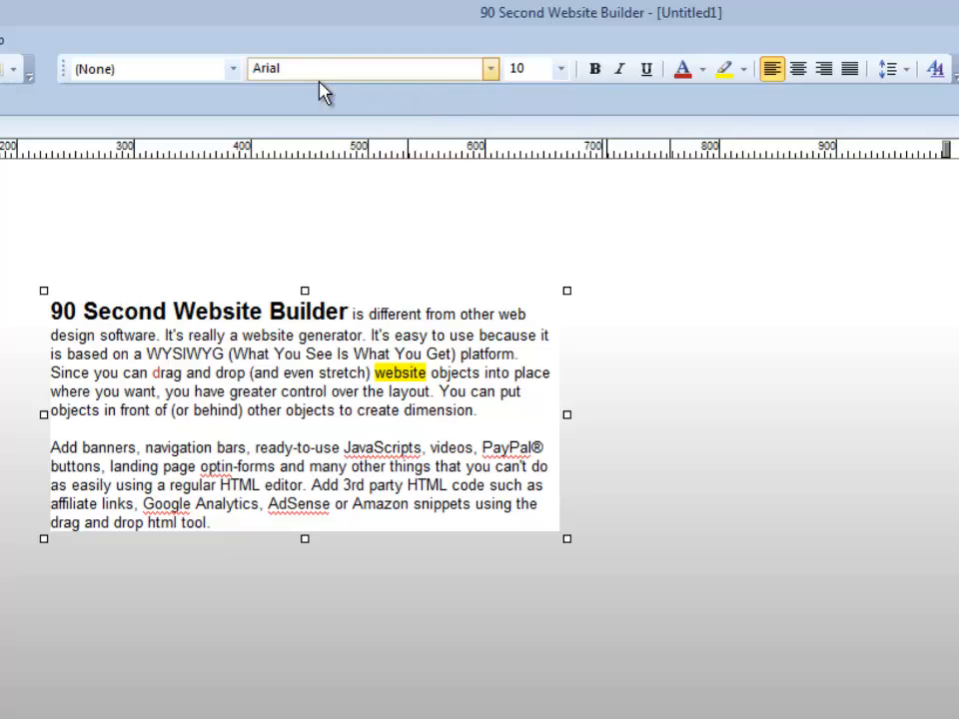
pyautogui.click(268, 252)
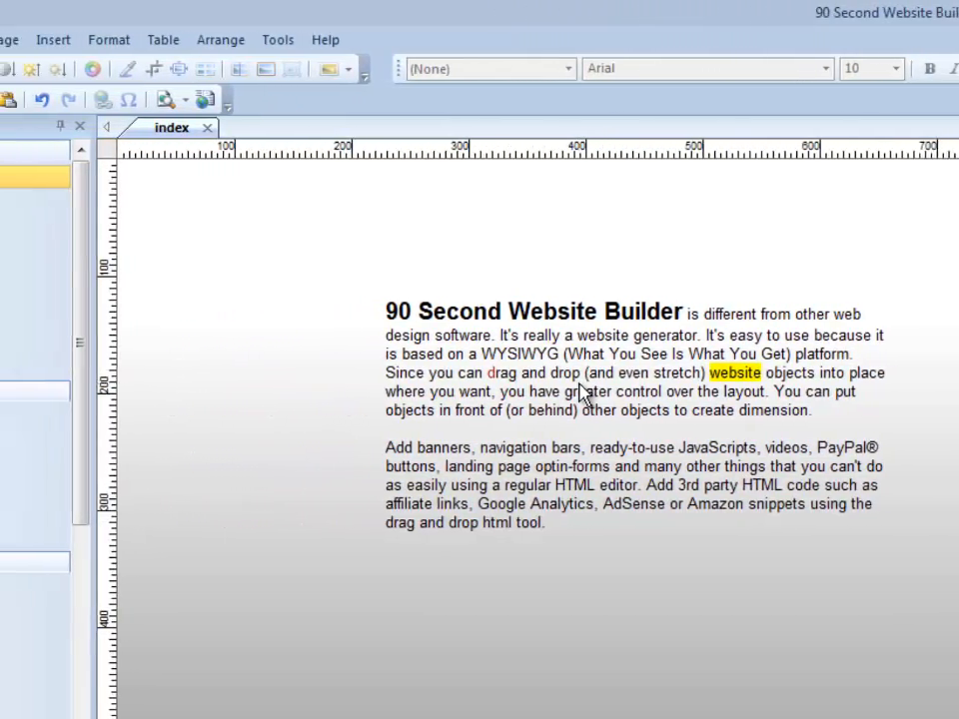
# Start a new general style in the Style Manager, naming it with the author's first name in possessive form.
pyautogui.click(584, 393)
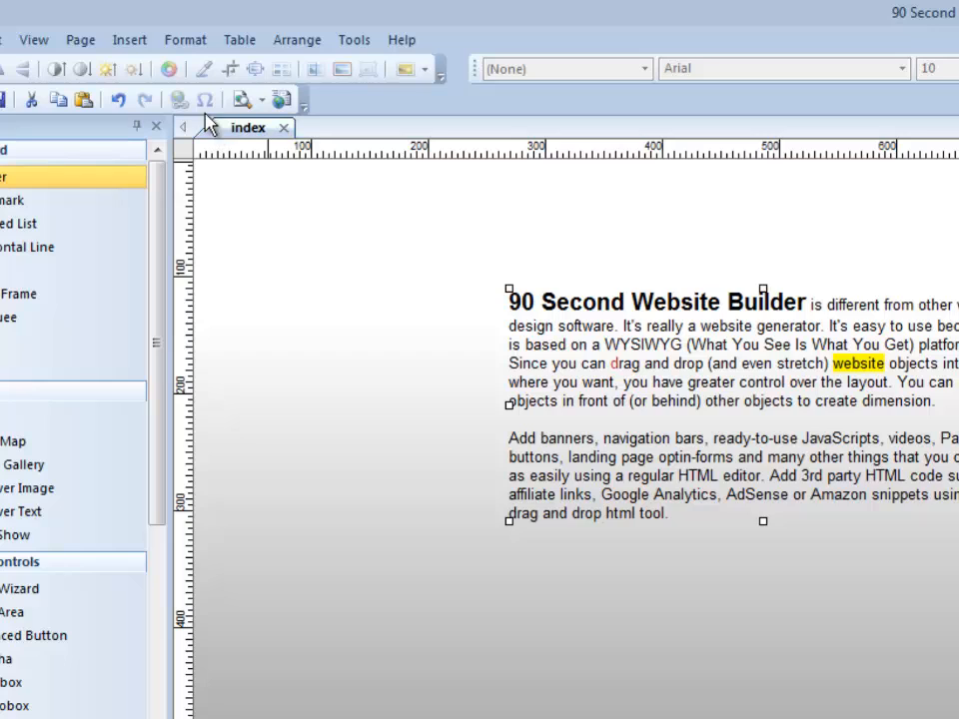
pyautogui.click(186, 42)
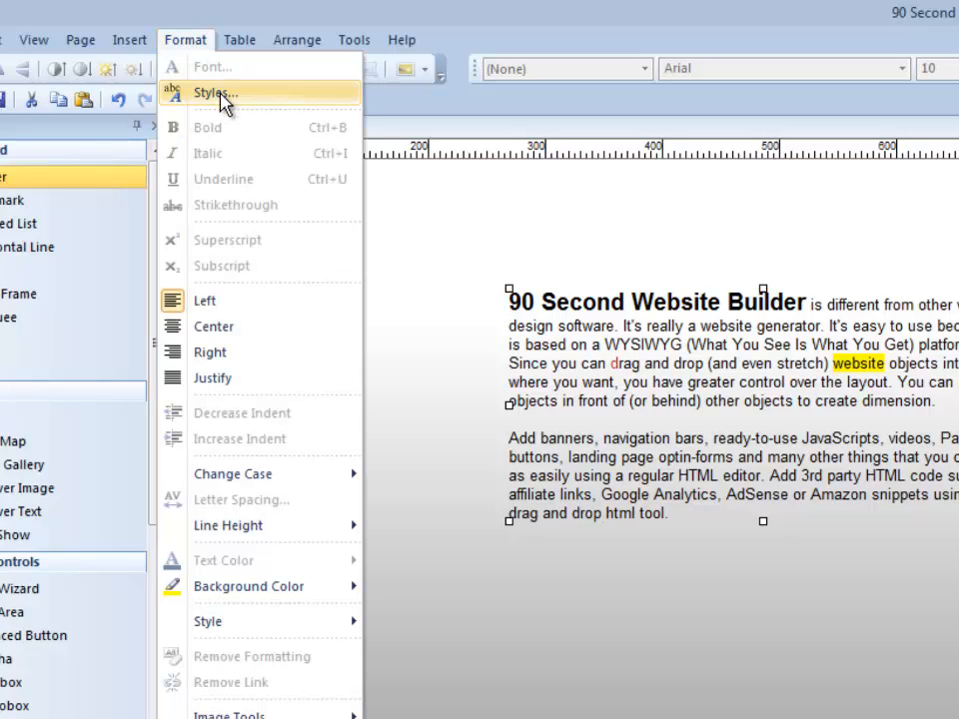
pyautogui.click(245, 95)
pyautogui.moveTo(889, 329); pyautogui.dragTo(712, 236)
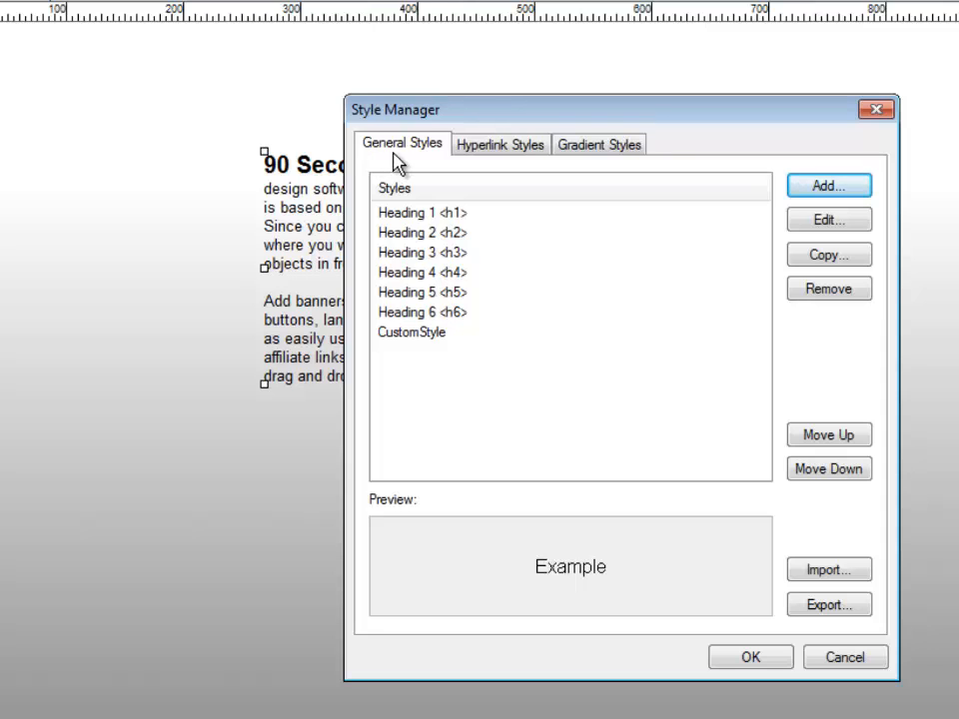
pyautogui.click(826, 188)
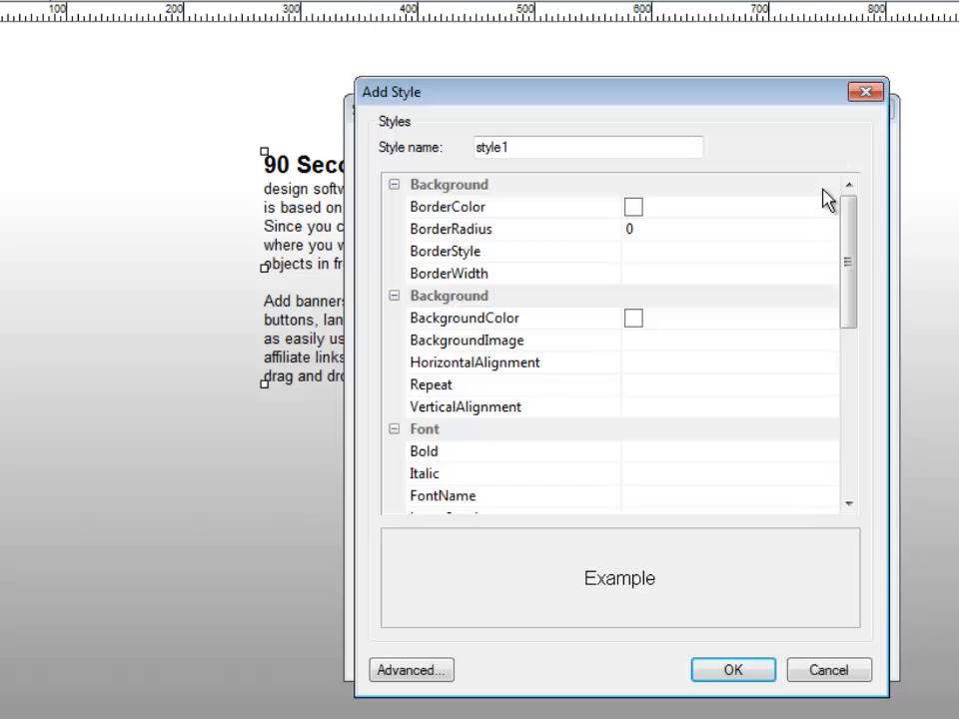
pyautogui.moveTo(539, 148); pyautogui.dragTo(444, 153)
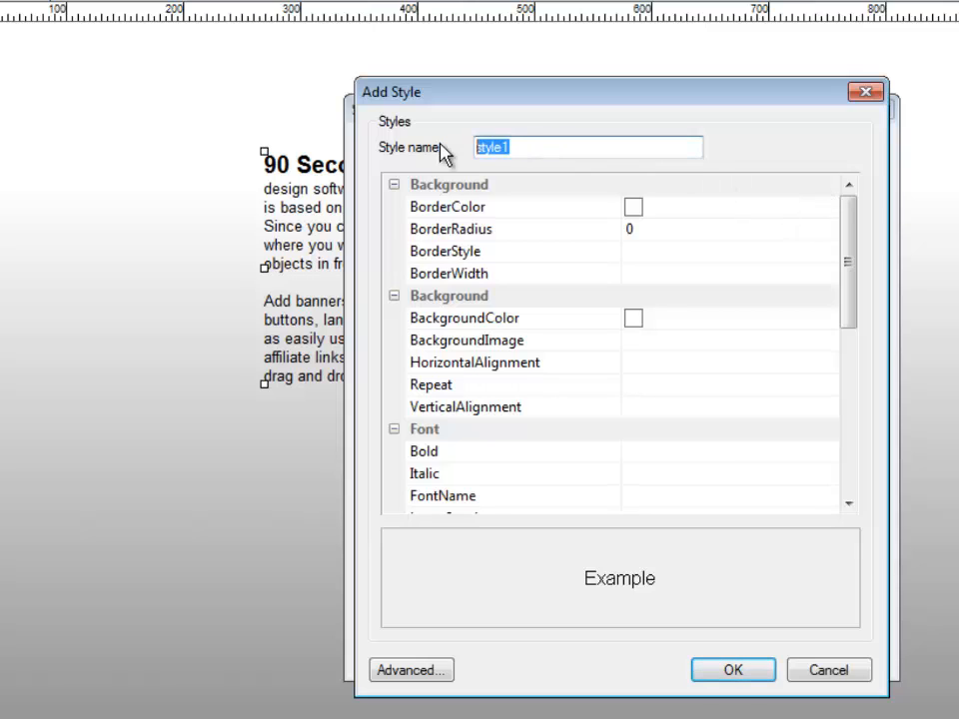
pyautogui.write("Greg's")
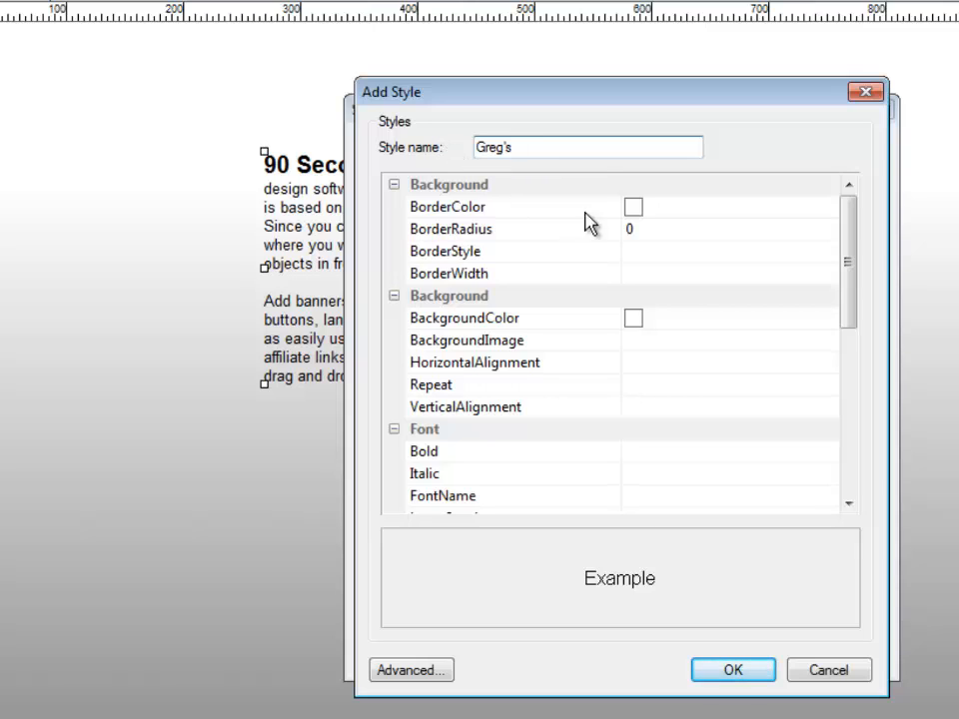
# Set the new style's Bold property to True and its font to Arial Black.
pyautogui.moveTo(850, 235)
pyautogui.mouseDown()
pyautogui.moveTo(849, 429)
pyautogui.moveTo(859, 227)
pyautogui.mouseUp()
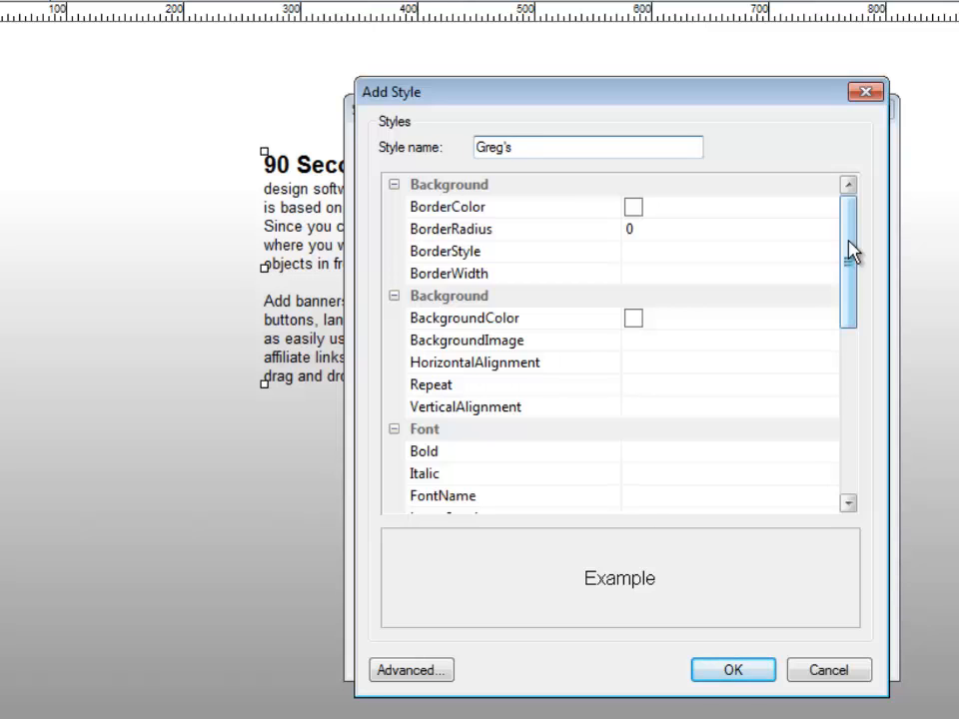
pyautogui.moveTo(851, 251); pyautogui.dragTo(852, 305)
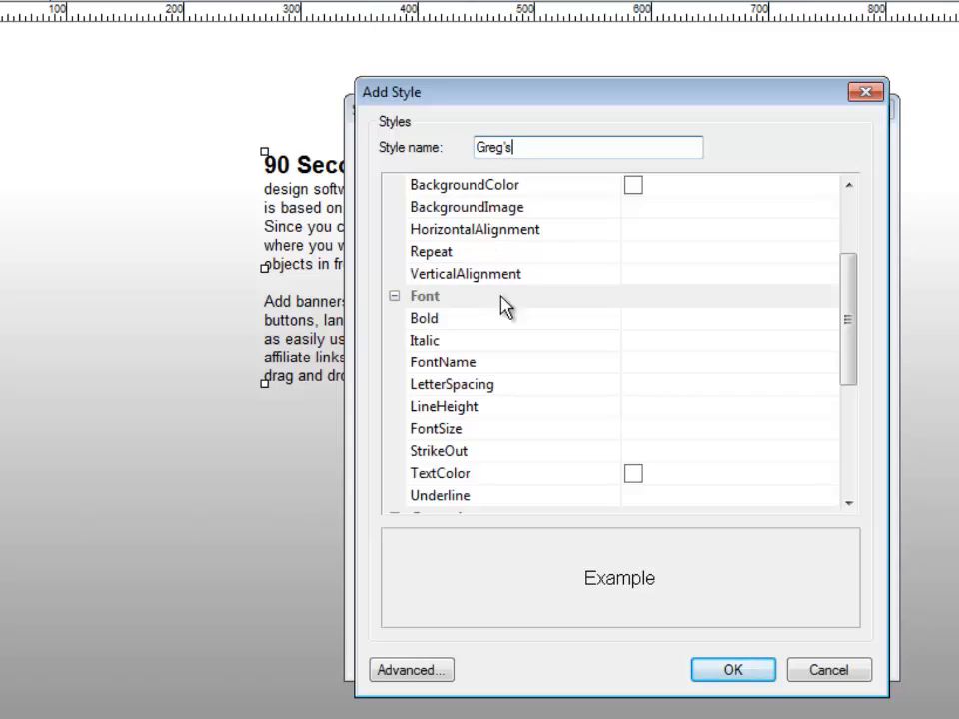
pyautogui.click(748, 321)
pyautogui.click(826, 319)
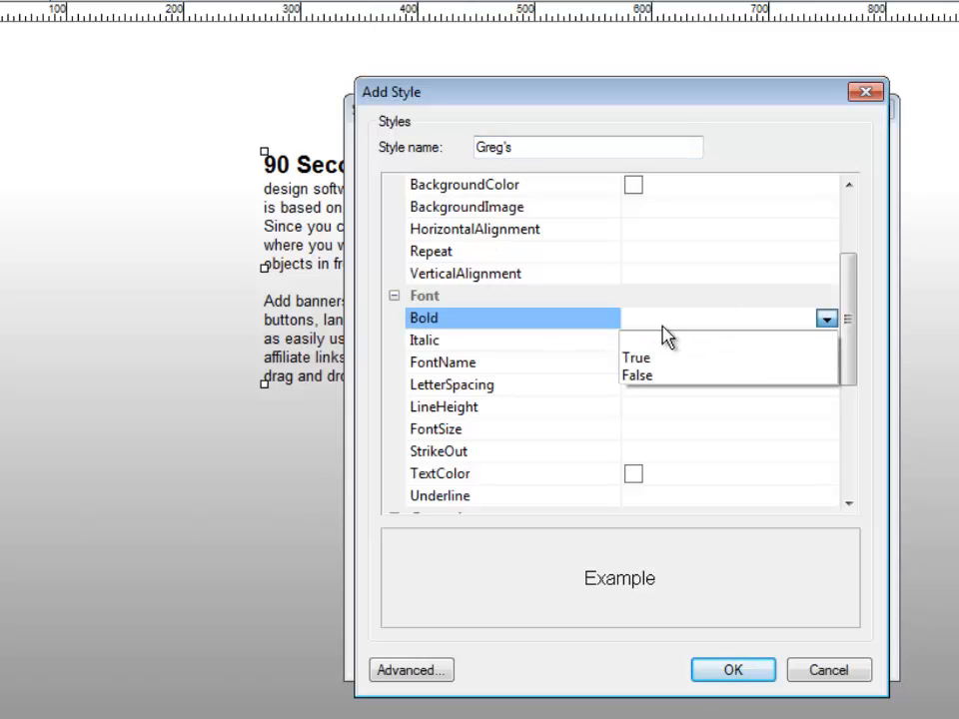
pyautogui.click(634, 359)
pyautogui.click(633, 365)
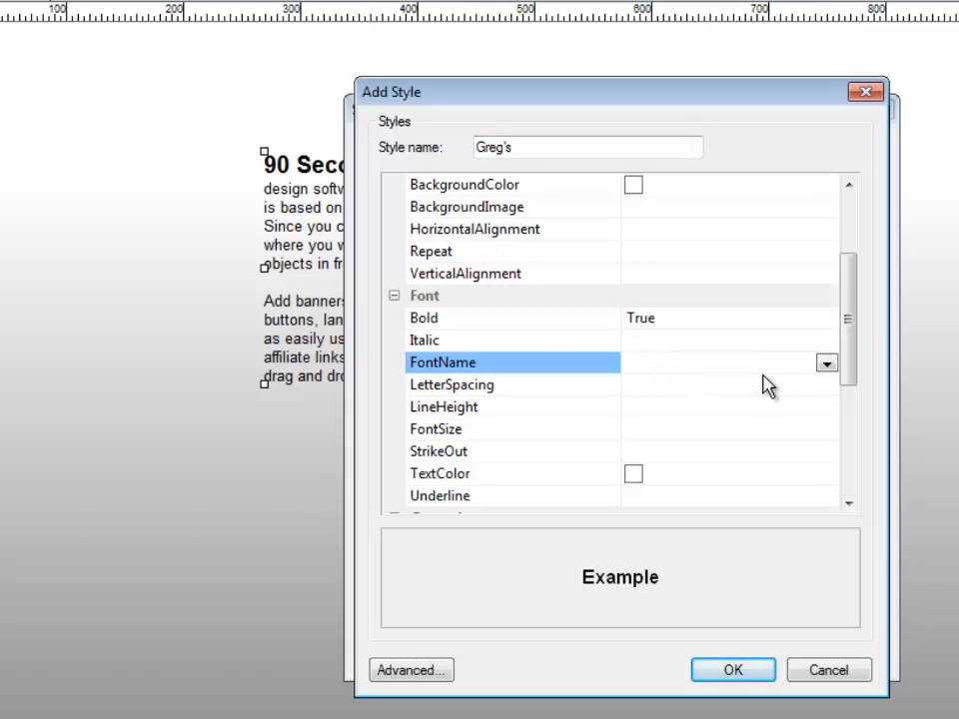
pyautogui.click(825, 363)
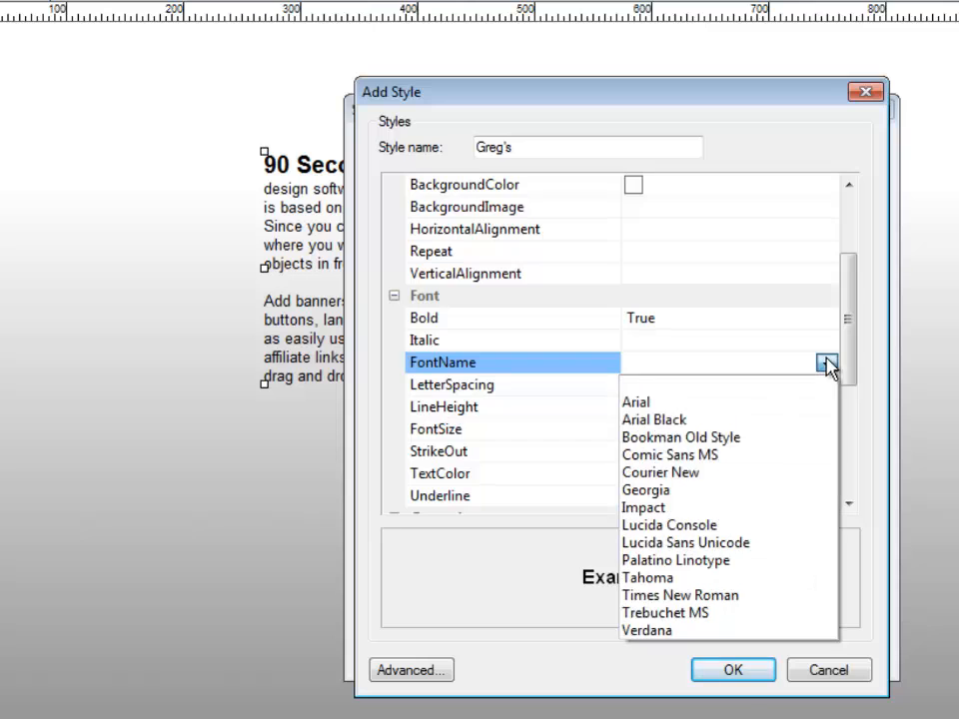
pyautogui.click(660, 424)
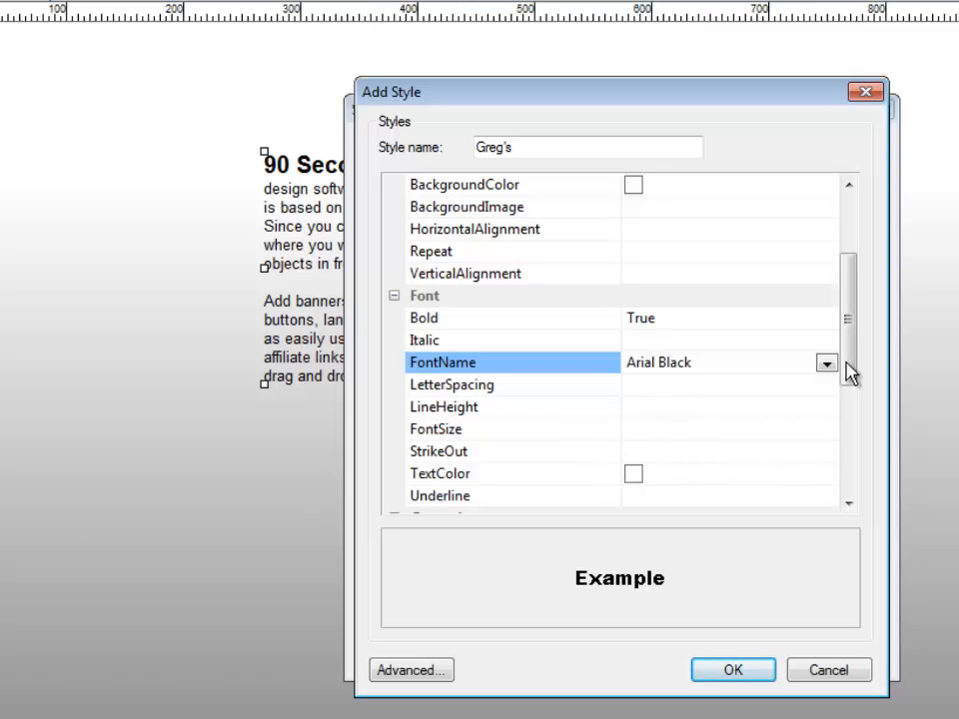
# Set the new style's text color to crimson dc143c, and save the style in the Style Manager.
pyautogui.moveTo(850, 370); pyautogui.dragTo(850, 410)
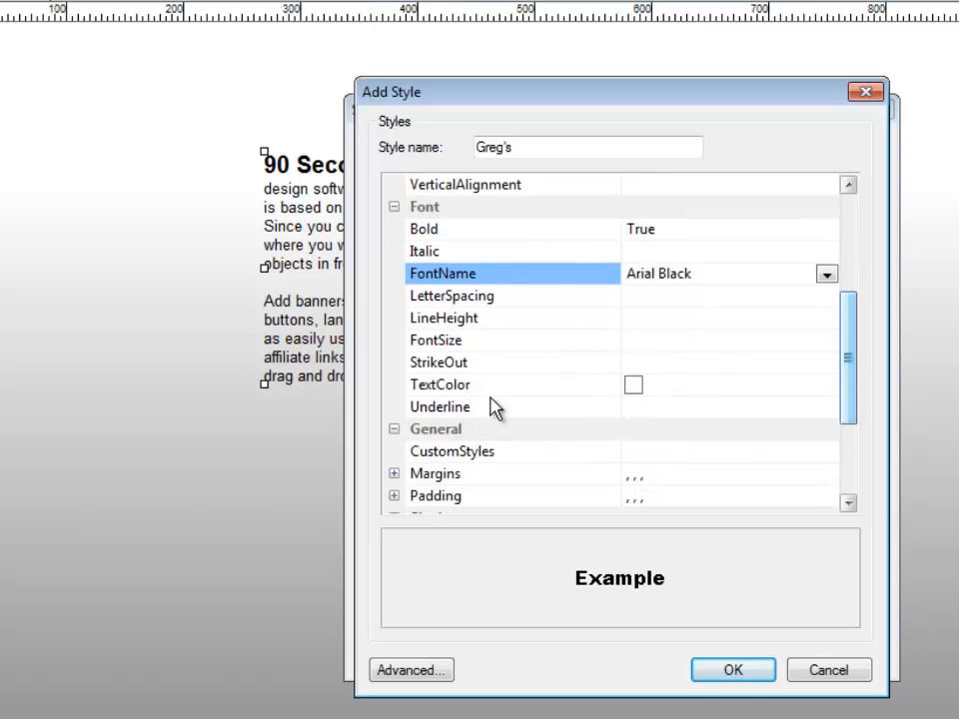
pyautogui.click(646, 385)
pyautogui.click(825, 386)
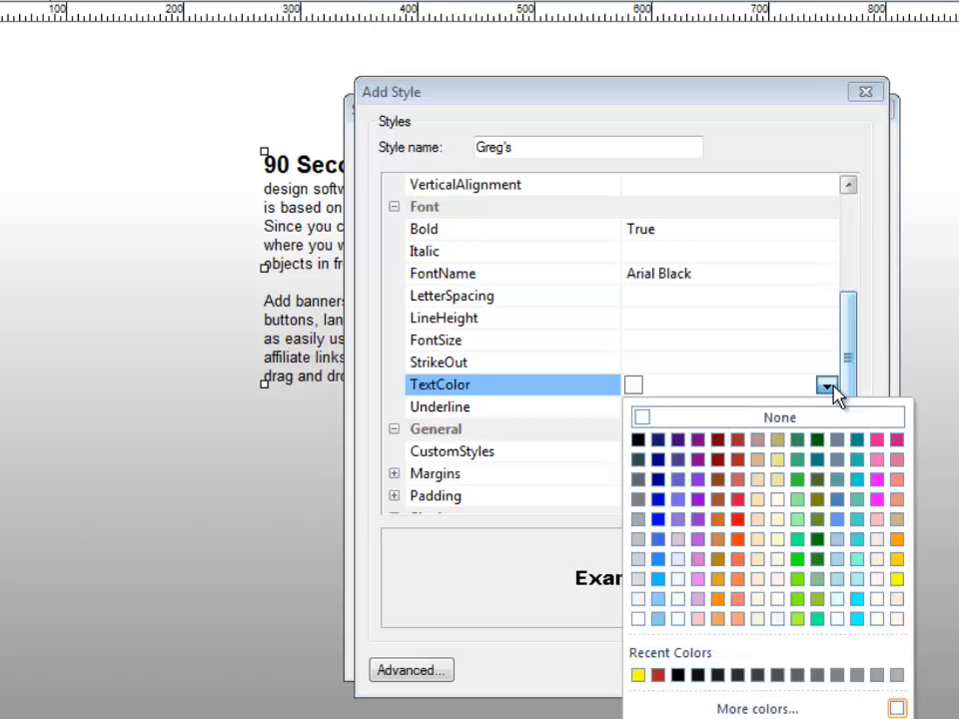
pyautogui.click(739, 501)
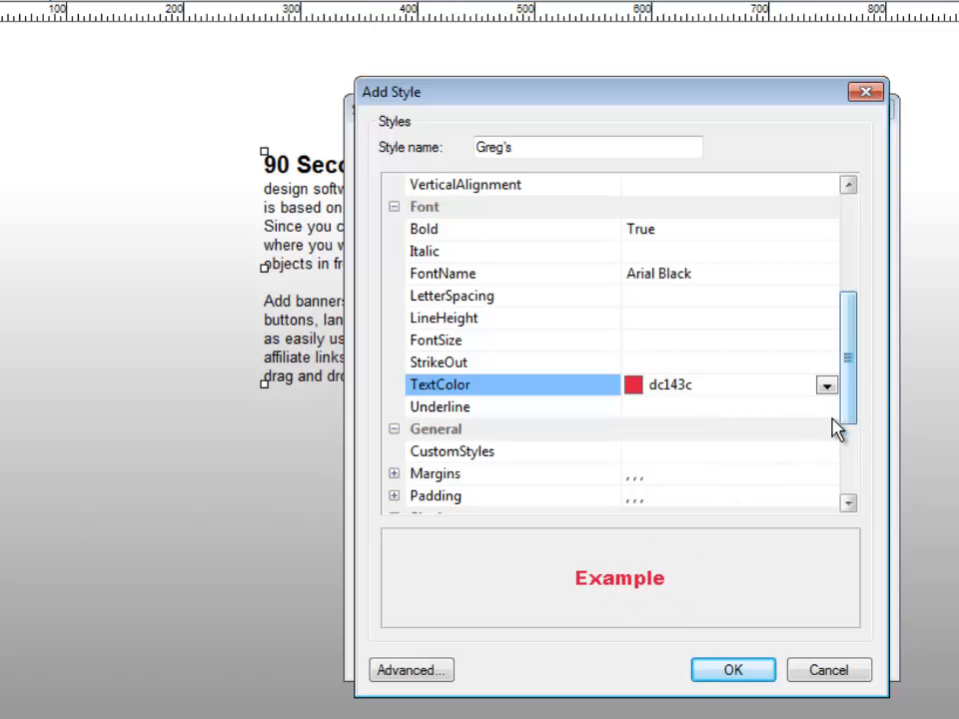
pyautogui.moveTo(855, 391); pyautogui.dragTo(856, 459)
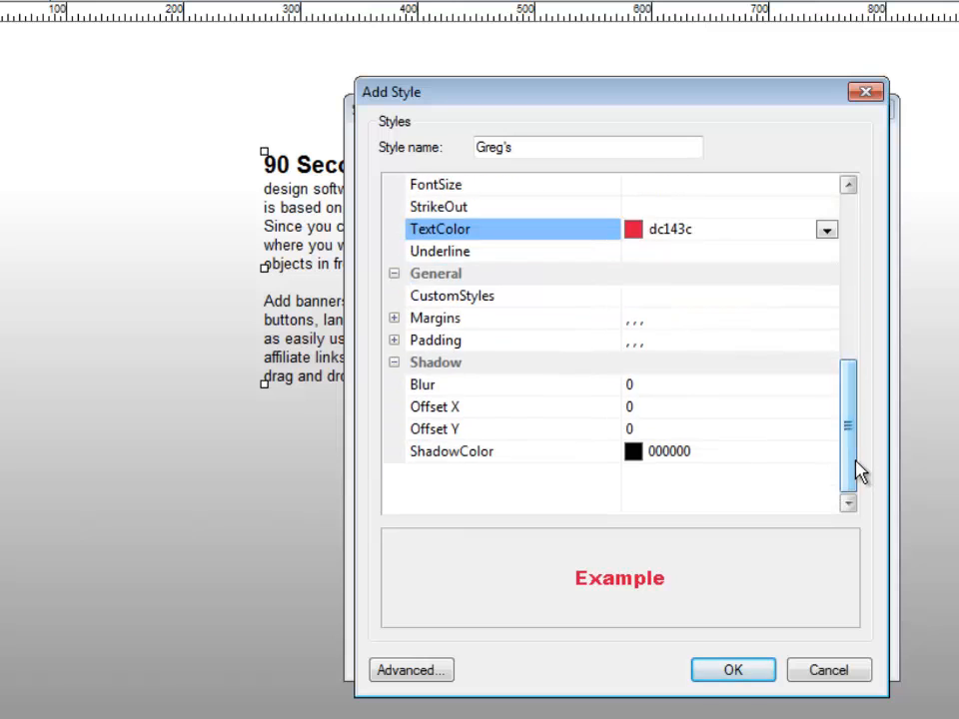
pyautogui.click(732, 672)
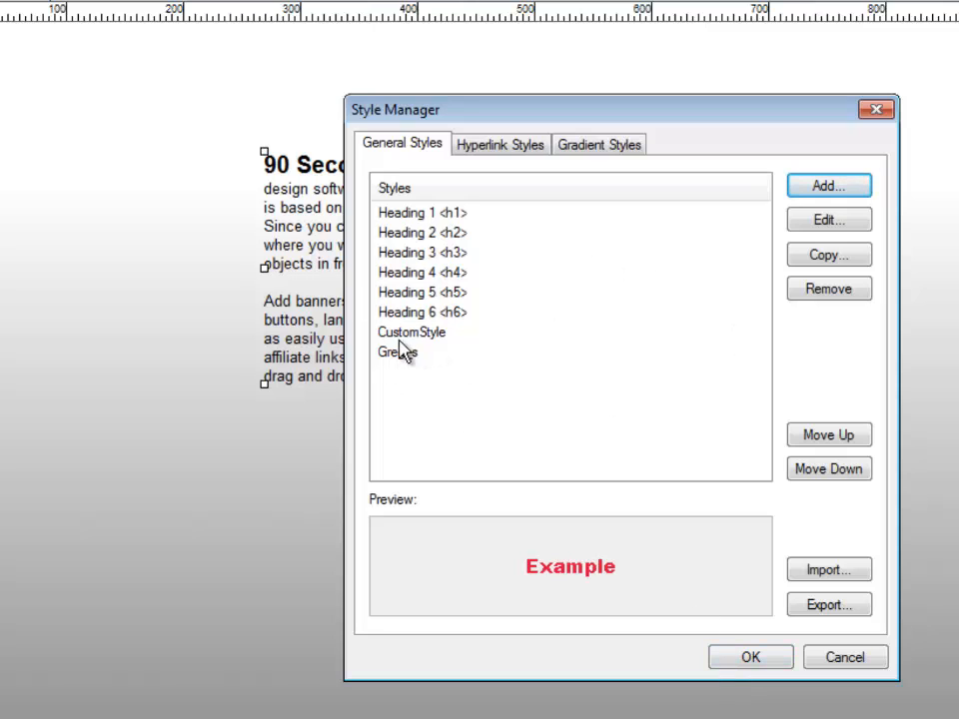
pyautogui.click(750, 659)
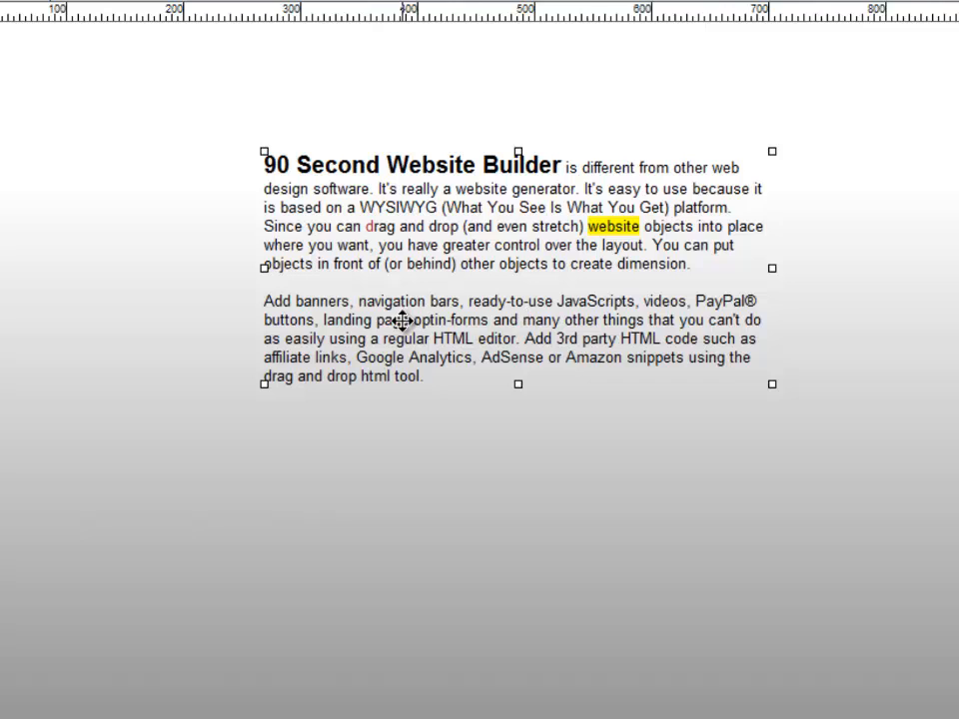
# Apply the new custom style to the word "JavaScripts" in the second paragraph.
pyautogui.doubleClick(593, 304)
pyautogui.moveTo(558, 301); pyautogui.dragTo(637, 304)
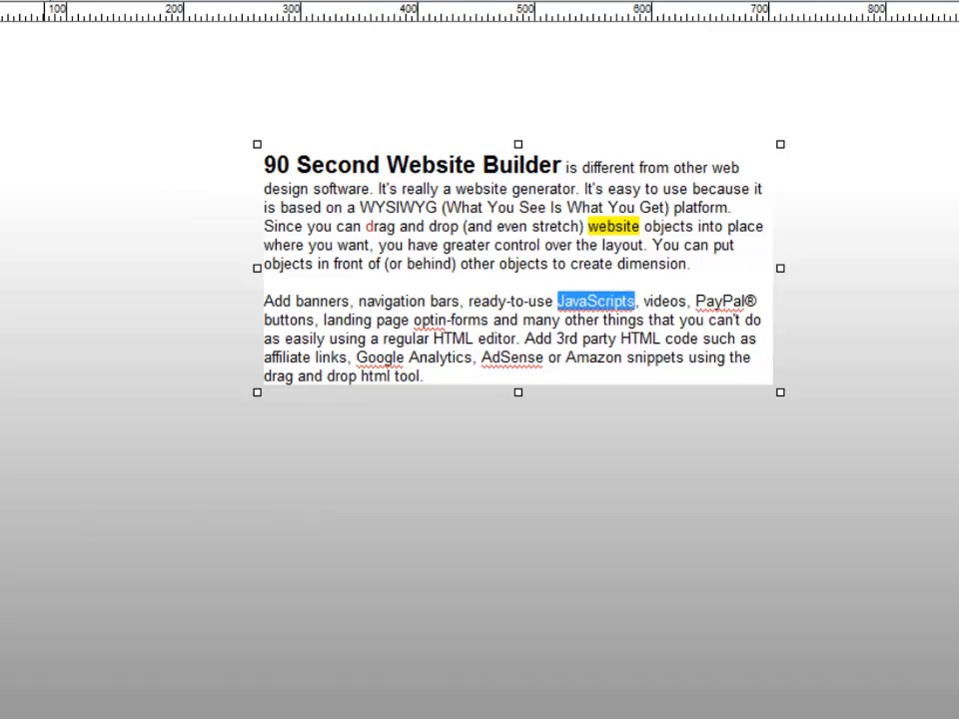
pyautogui.rightClick(600, 309)
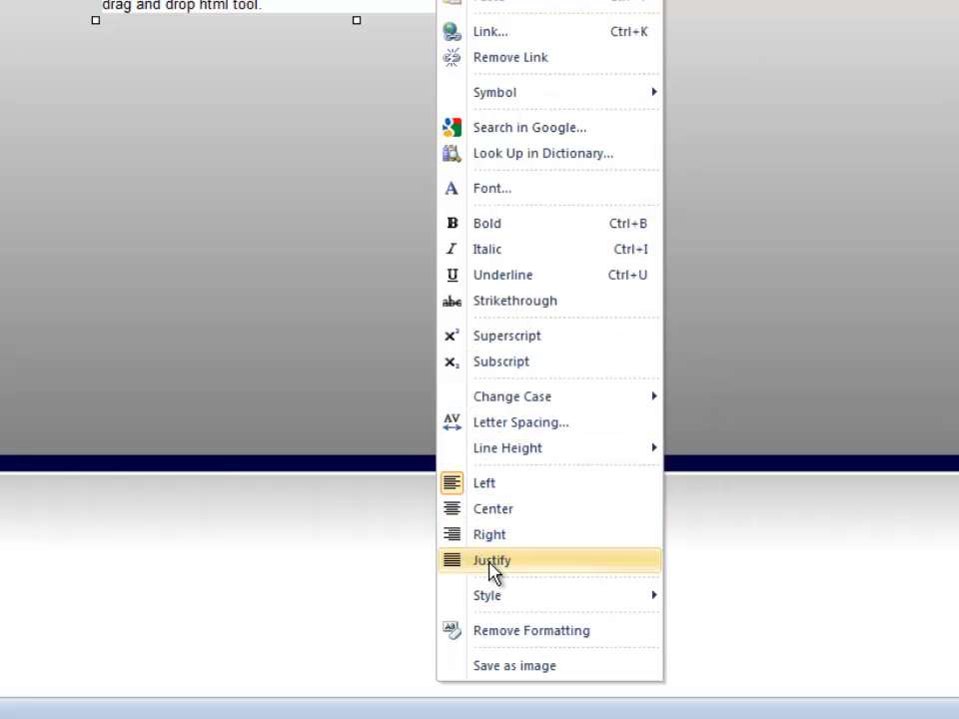
pyautogui.moveTo(490, 596)
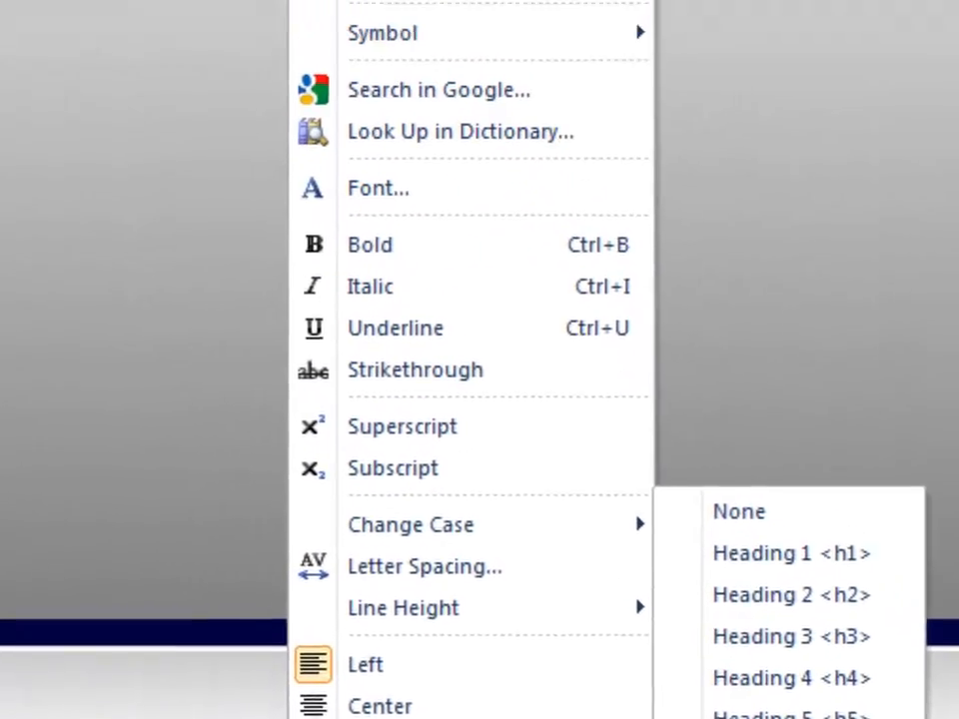
pyautogui.click(739, 717)
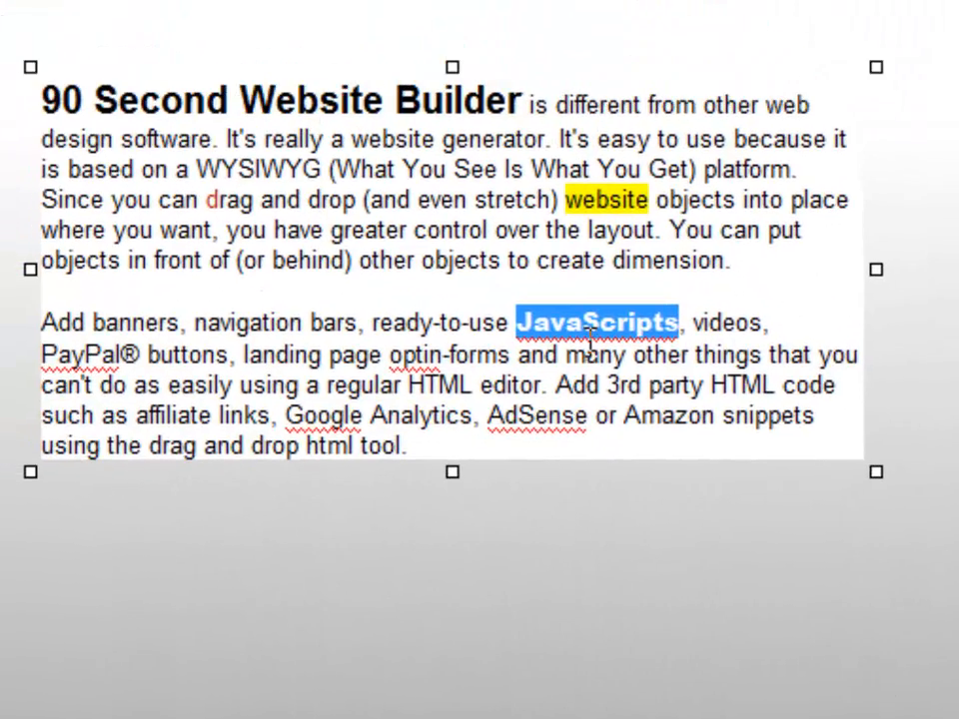
pyautogui.click(589, 346)
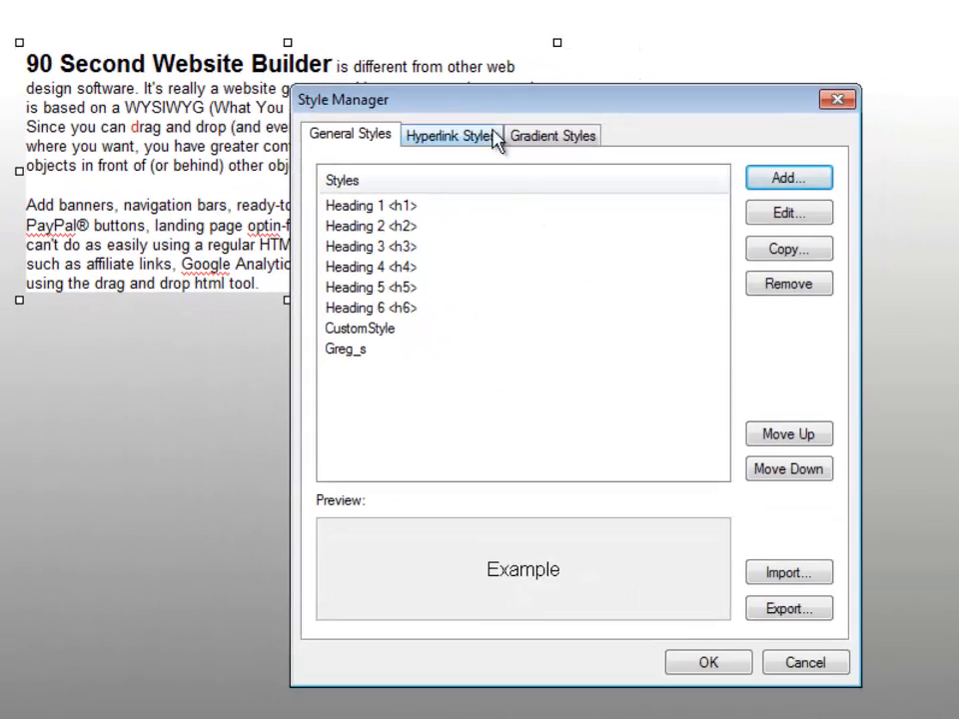
# Move the Style Manager aside to compare its style list with the styled text, and close it without saving.
pyautogui.moveTo(484, 108); pyautogui.dragTo(637, 58)
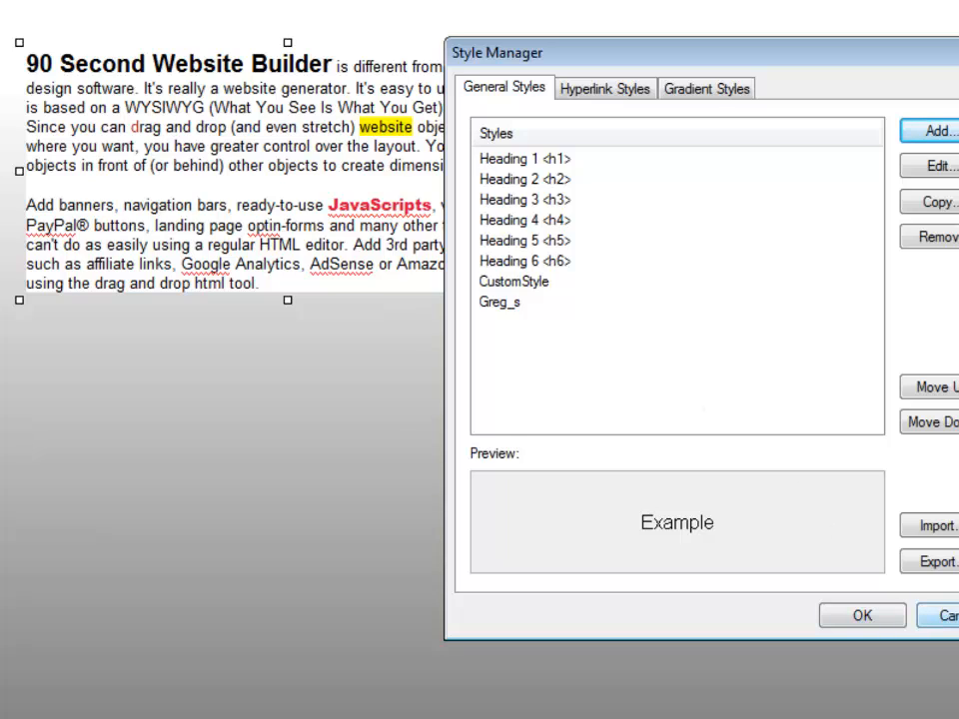
pyautogui.click(943, 615)
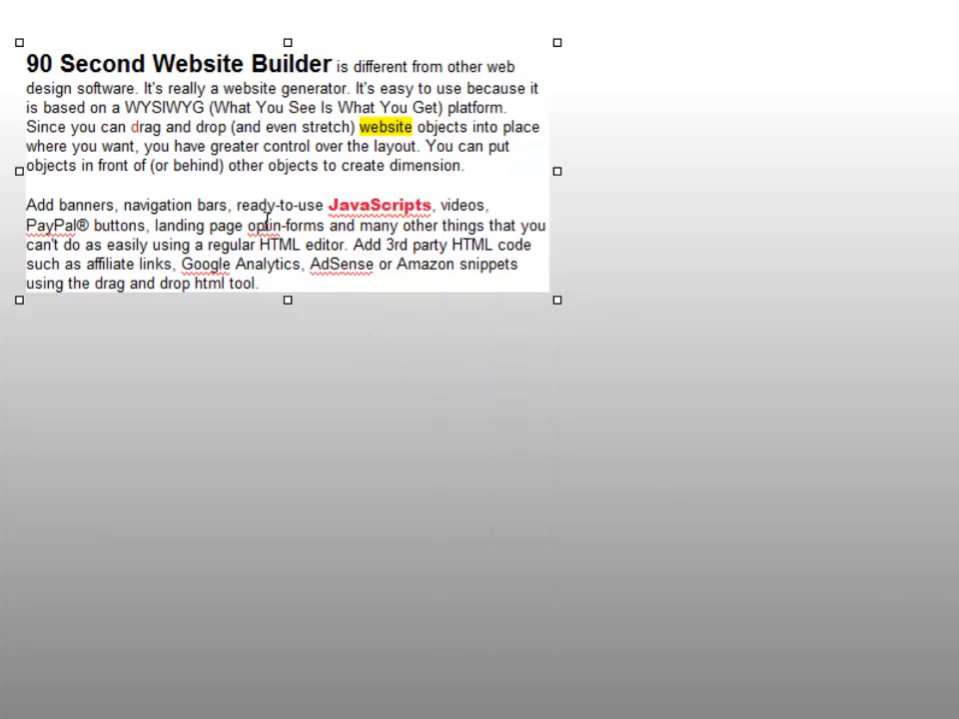